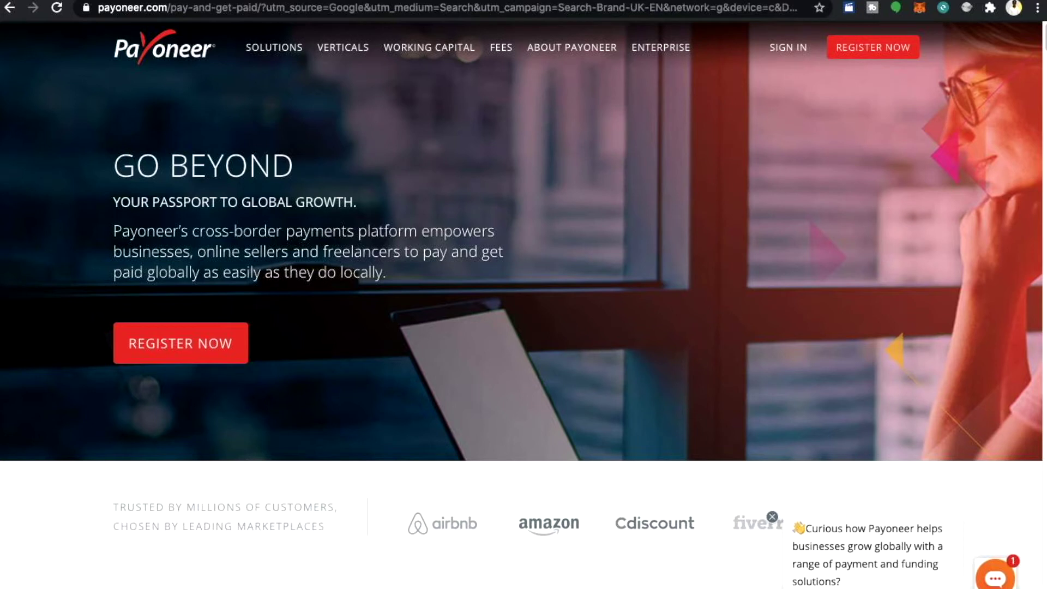
# Dismiss the chat prompt, start registering an account, and set the account holder category to Other.
pyautogui.click(772, 516)
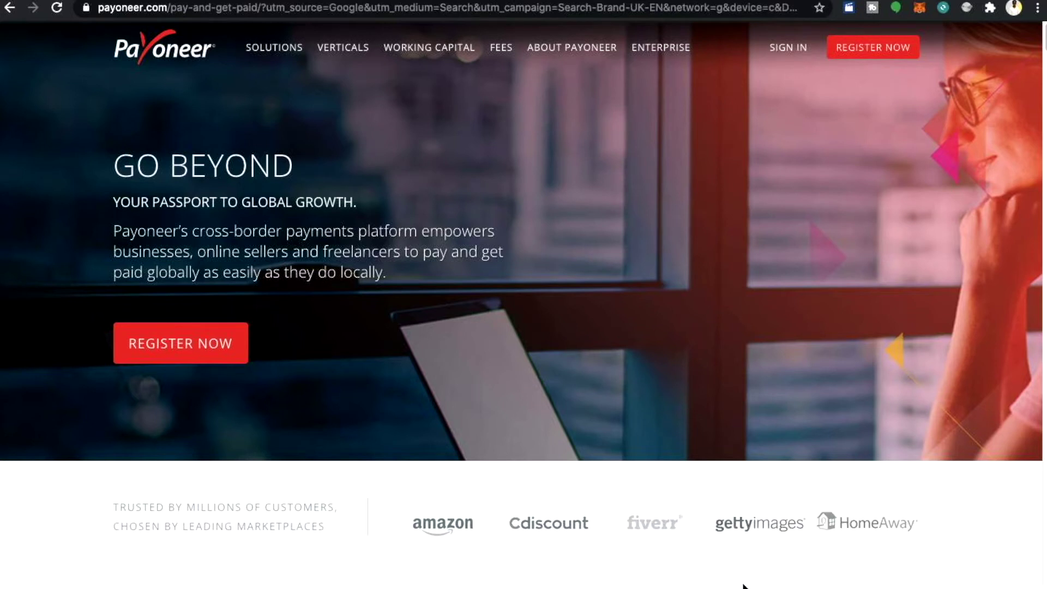
pyautogui.click(891, 59)
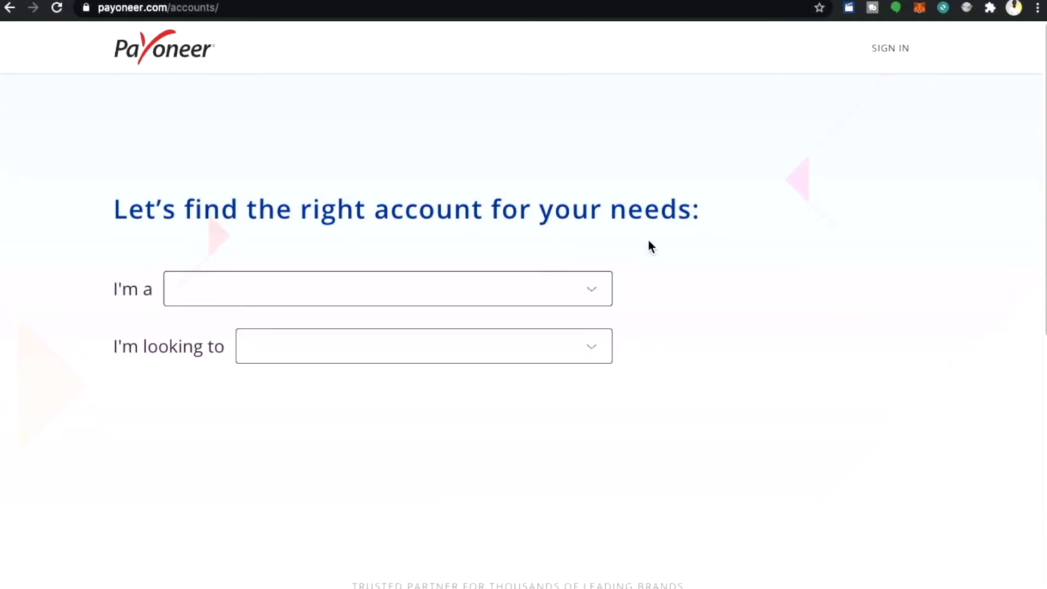
pyautogui.click(601, 296)
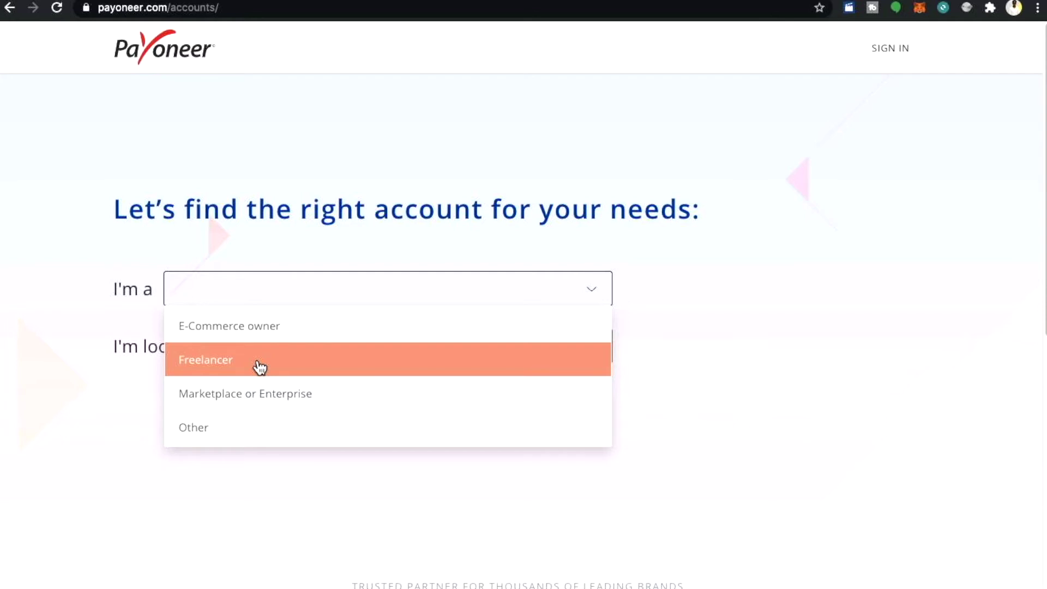
pyautogui.click(266, 441)
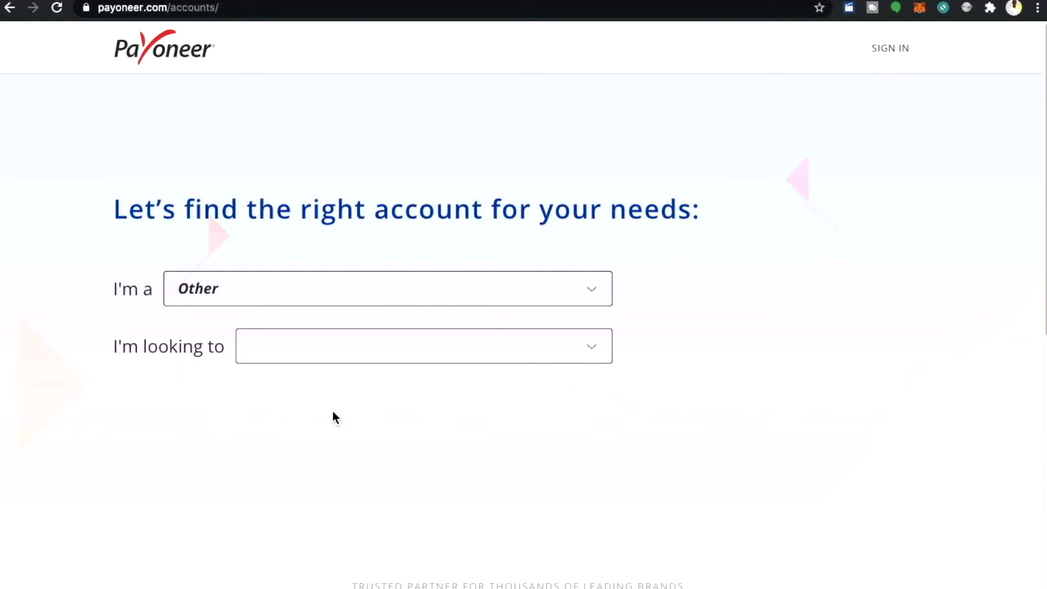
# Choose to open a Payoneer account and get paid by international clients or marketplaces, with a monthly volume of less than $10,000.
pyautogui.click(582, 358)
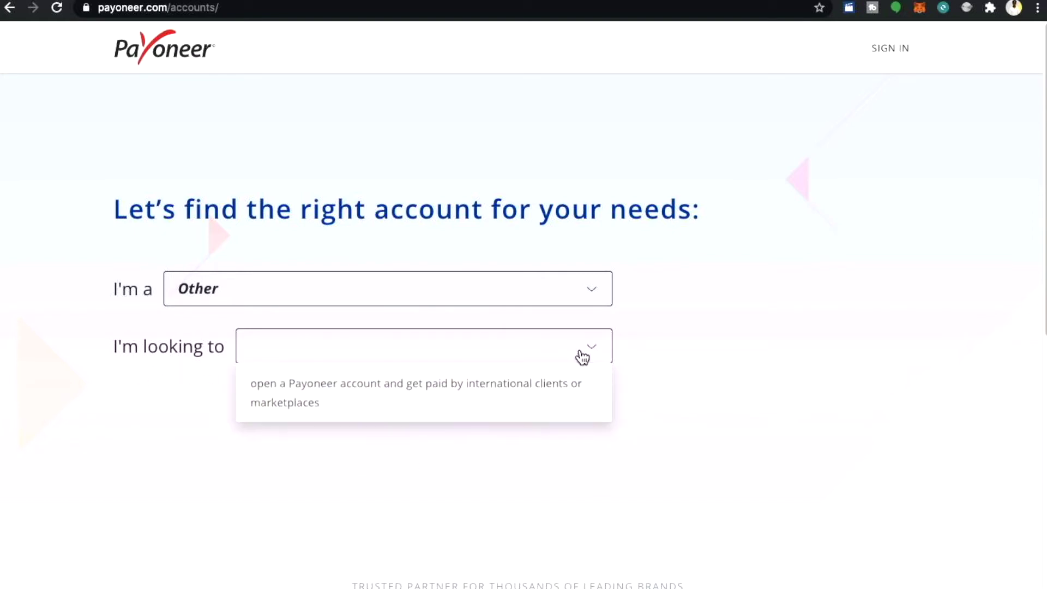
pyautogui.click(551, 392)
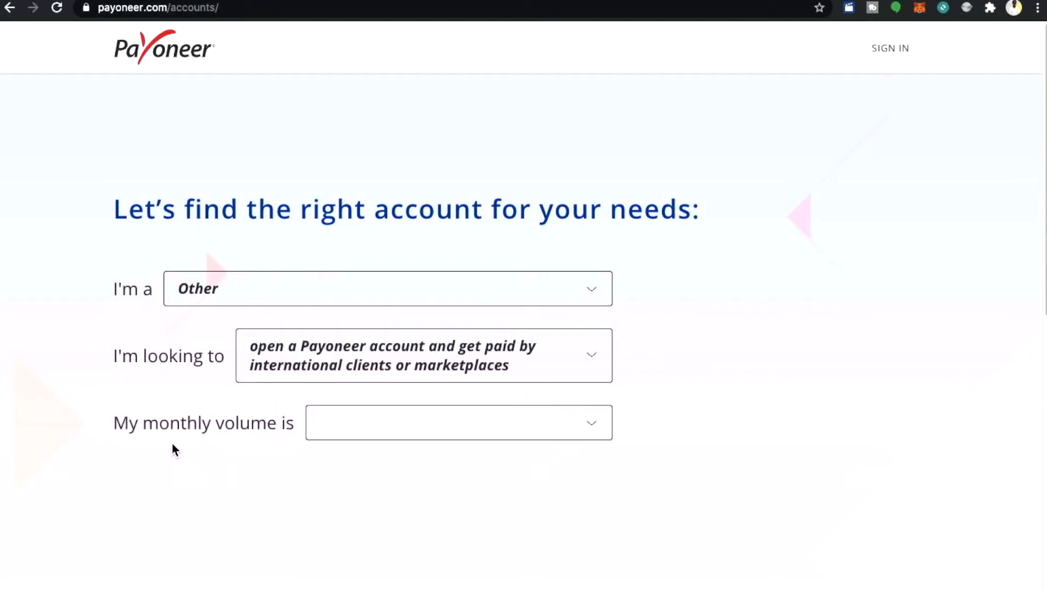
pyautogui.click(586, 434)
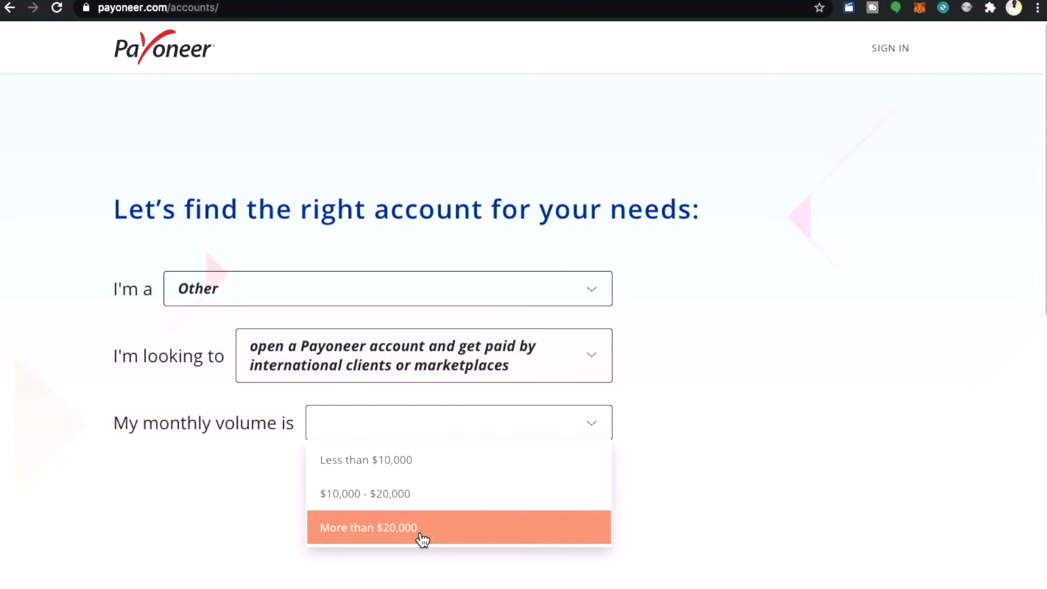
pyautogui.click(420, 468)
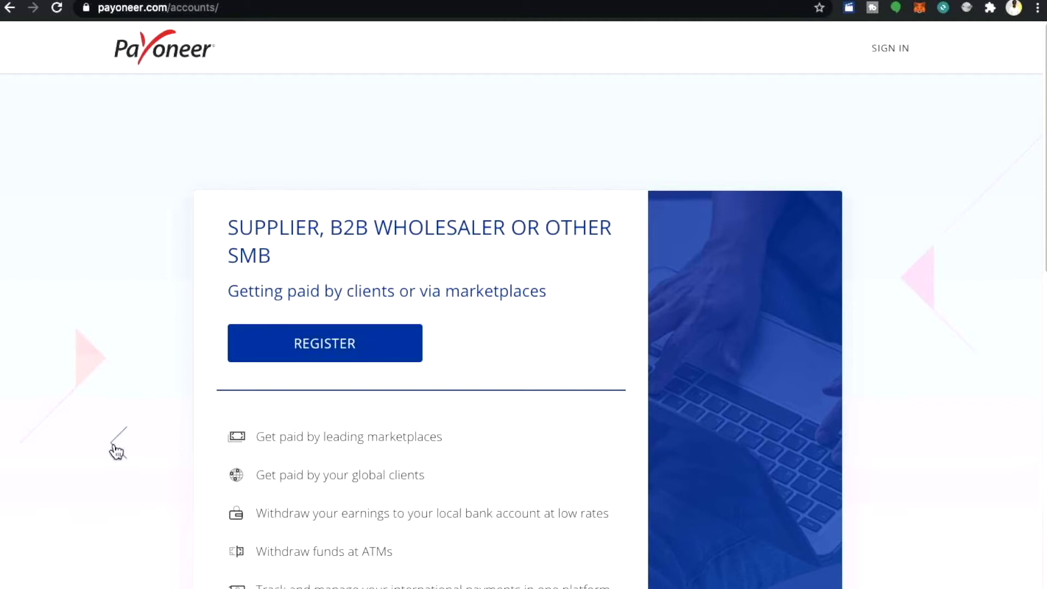
# Review the benefits of the Supplier, B2B Wholesaler or Other SMB account and start its registration.
pyautogui.scroll(-5, 393, 404)
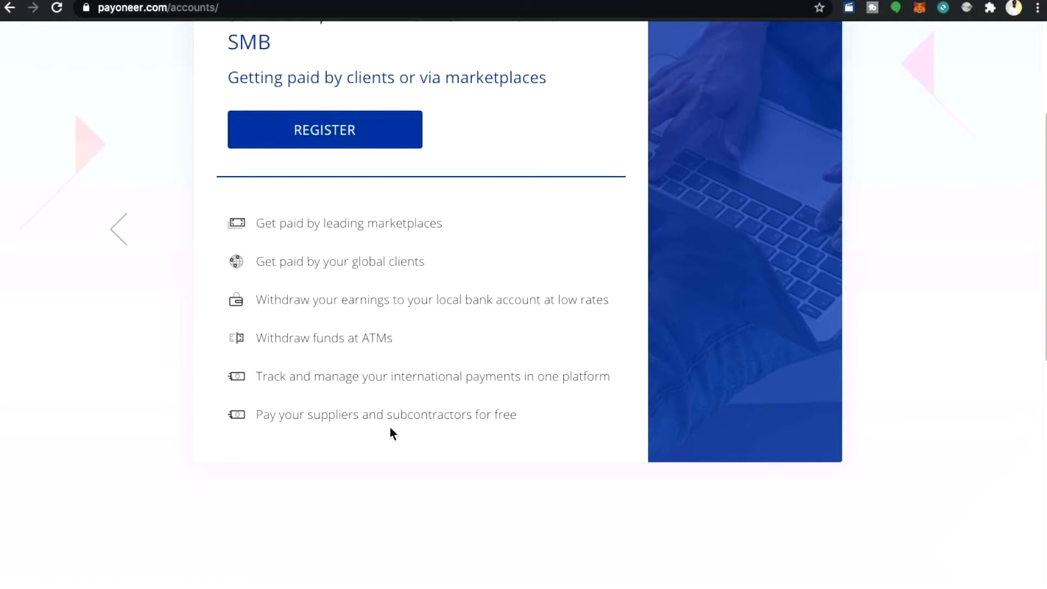
pyautogui.scroll(3, 444, 390)
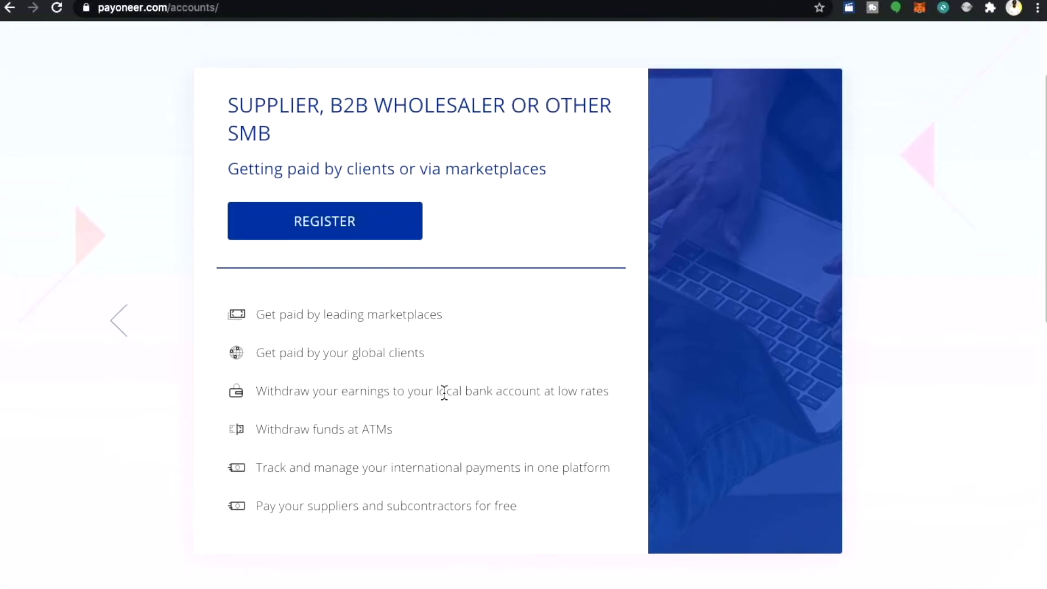
pyautogui.scroll(1, 442, 403)
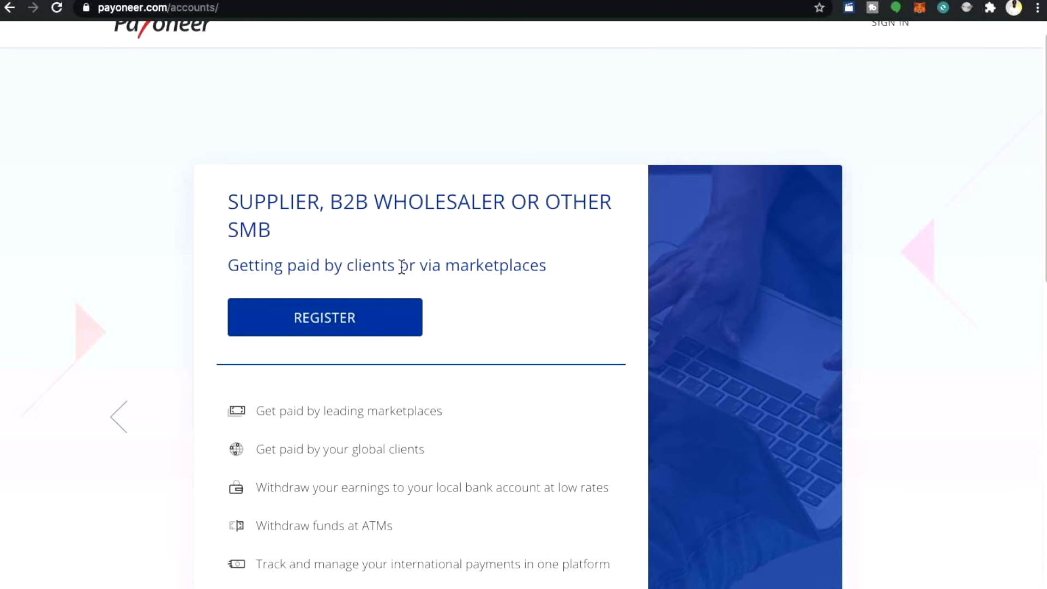
pyautogui.click(347, 326)
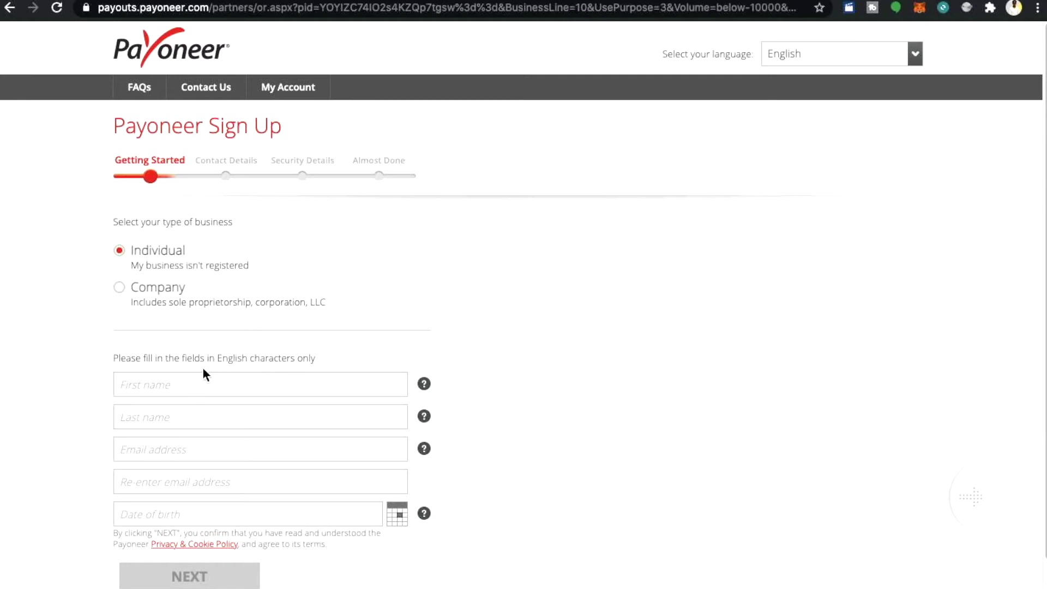
# Submit the Getting Started details for an Individual business.
pyautogui.scroll(-2, 335, 342)
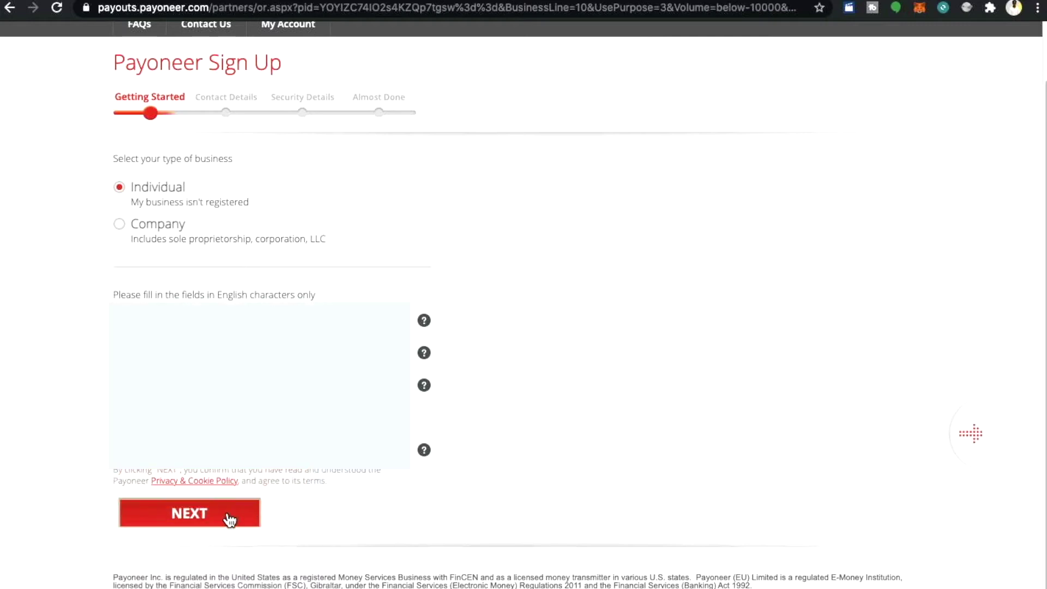
pyautogui.click(229, 517)
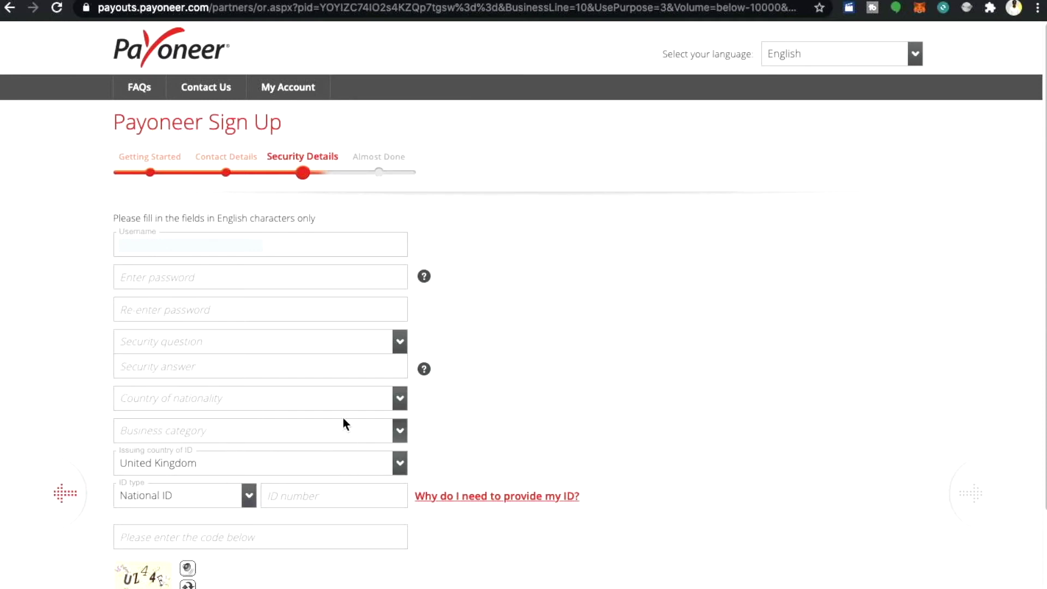
# Set the business category to Affiliate Marketing/Marketing Performance in the security details.
pyautogui.click(400, 432)
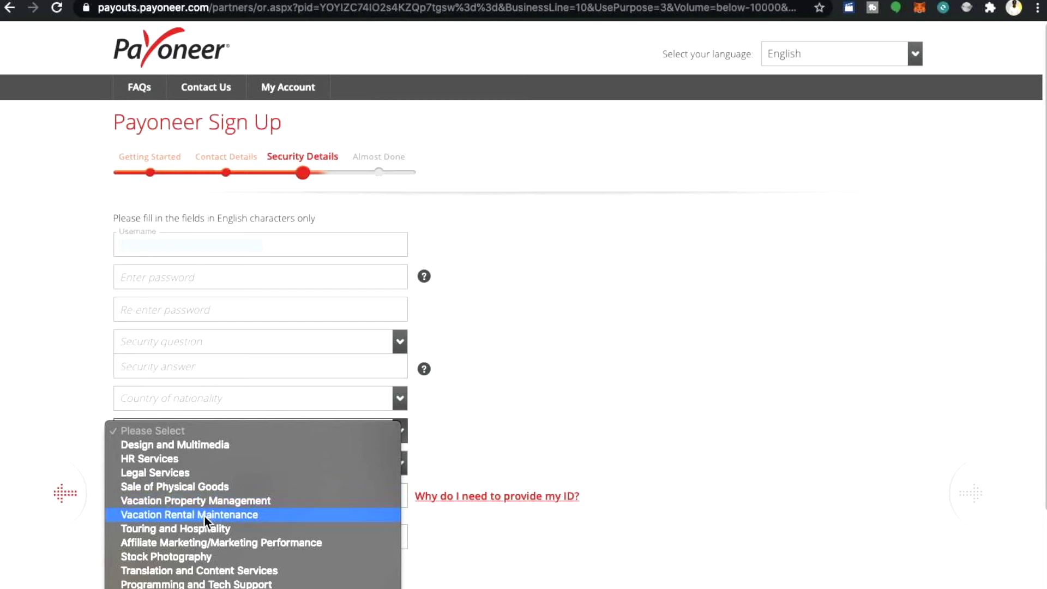
pyautogui.scroll(-2, 220, 531)
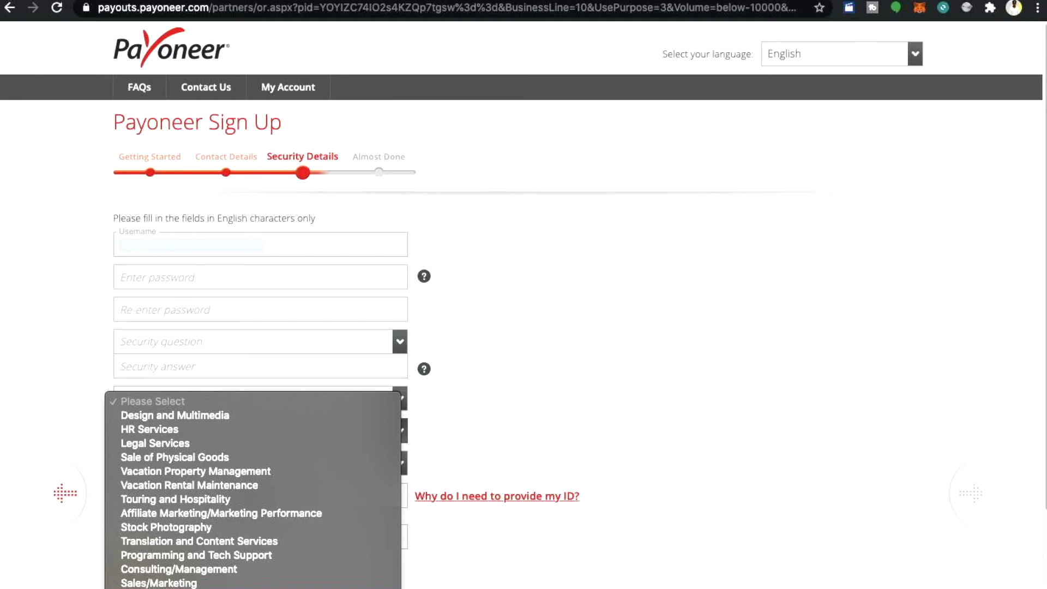
pyautogui.click(270, 515)
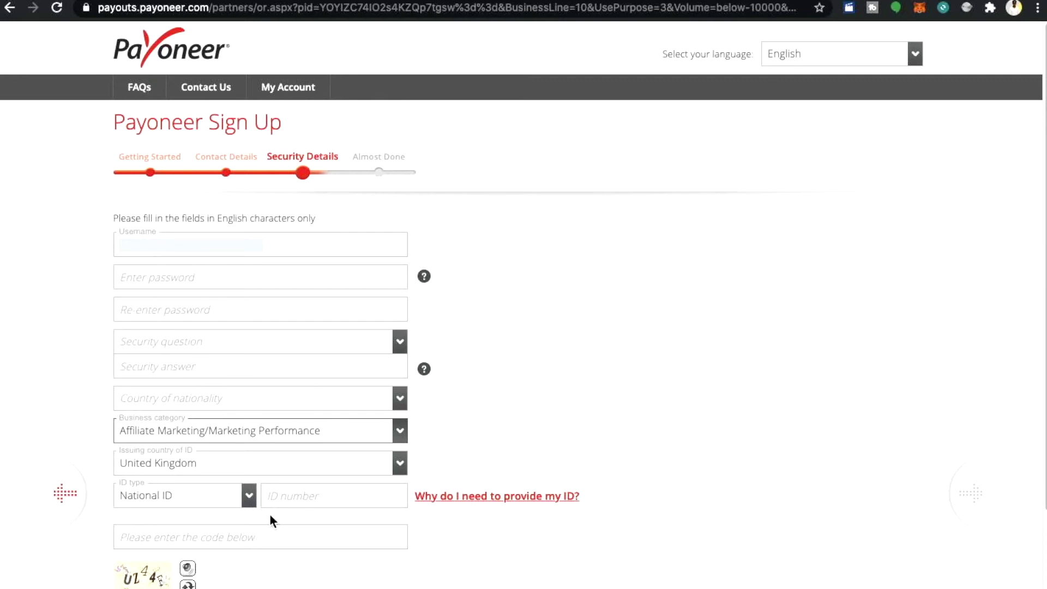
# Read why an ID is required and set the ID type to Driving License.
pyautogui.scroll(-3, 270, 515)
pyautogui.moveTo(491, 363)
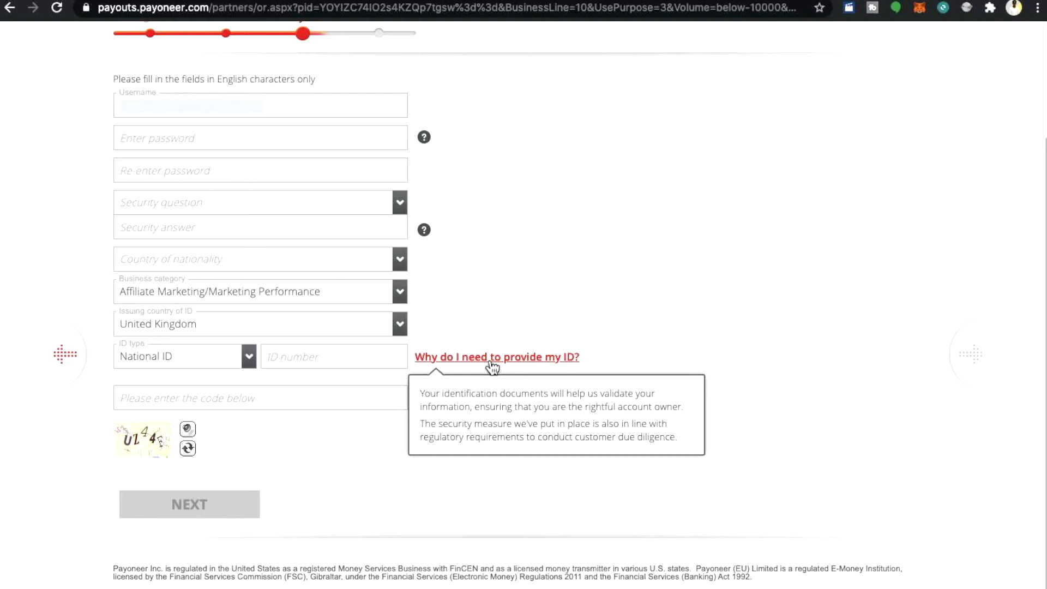
pyautogui.scroll(2, 493, 369)
pyautogui.click(246, 420)
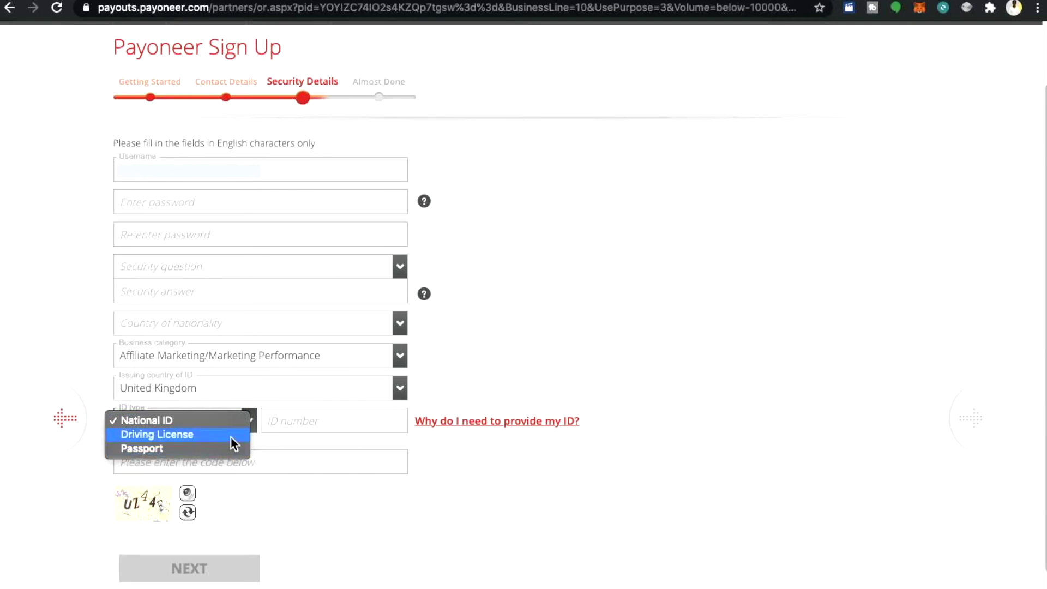
pyautogui.click(232, 435)
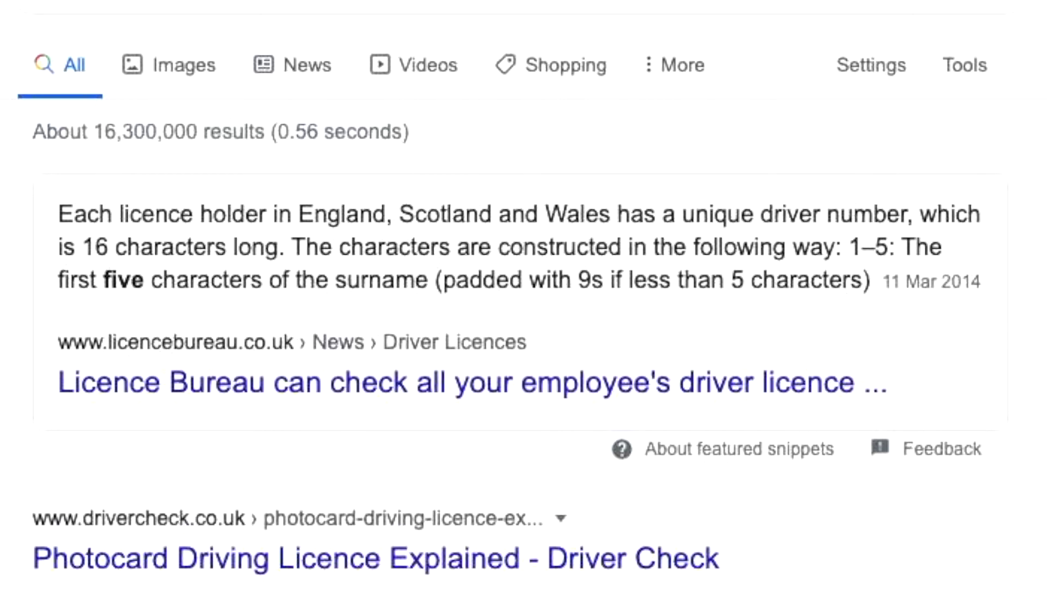
pyautogui.scroll(1, 523, 294)
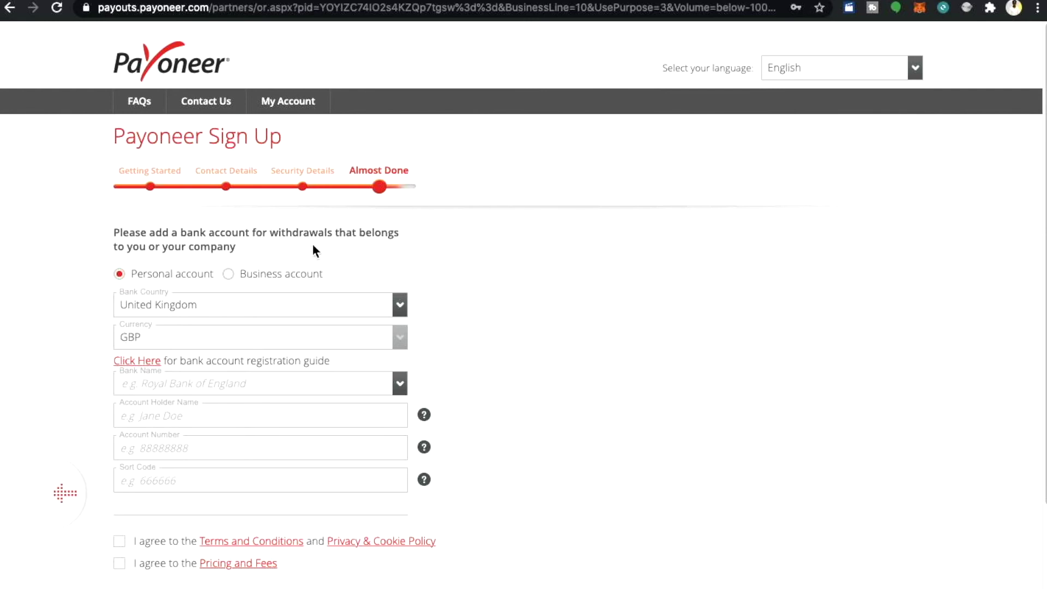
# Find Other in the bank name list by searching for "oth" and select it for the withdrawal account.
pyautogui.click(399, 385)
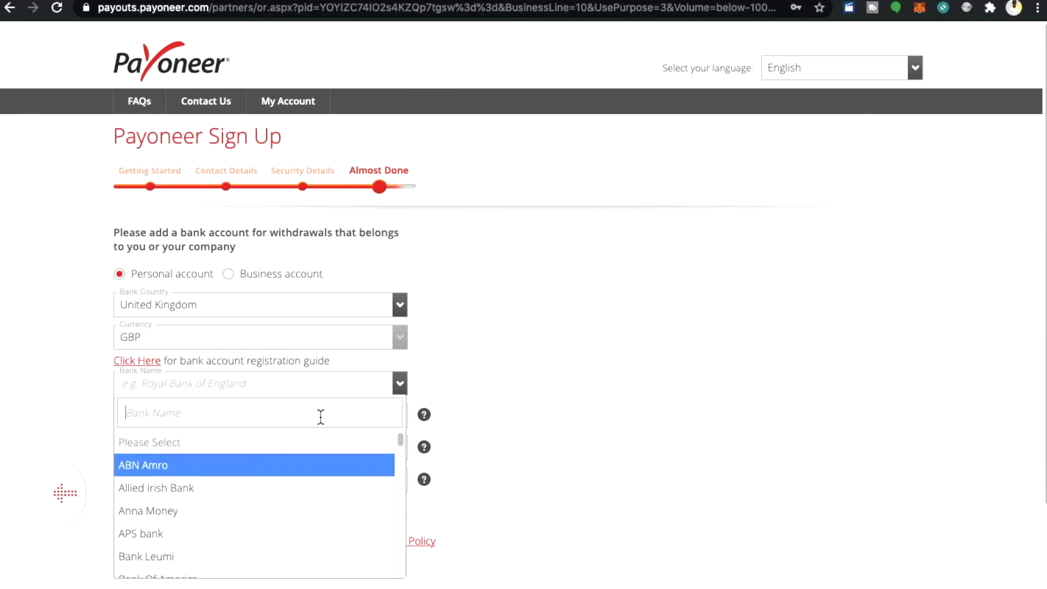
pyautogui.click(499, 407)
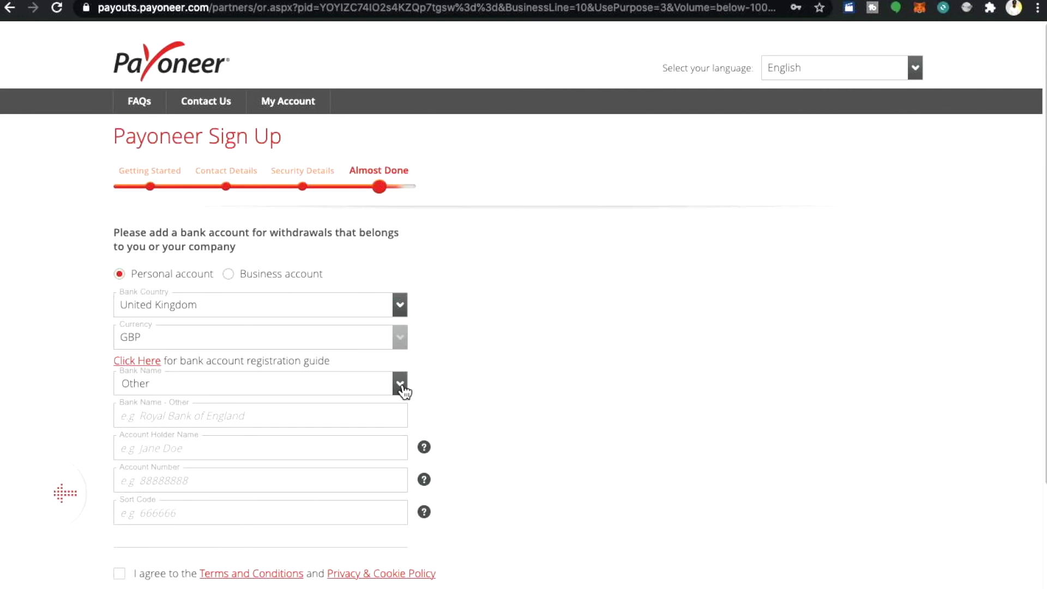
pyautogui.click(404, 391)
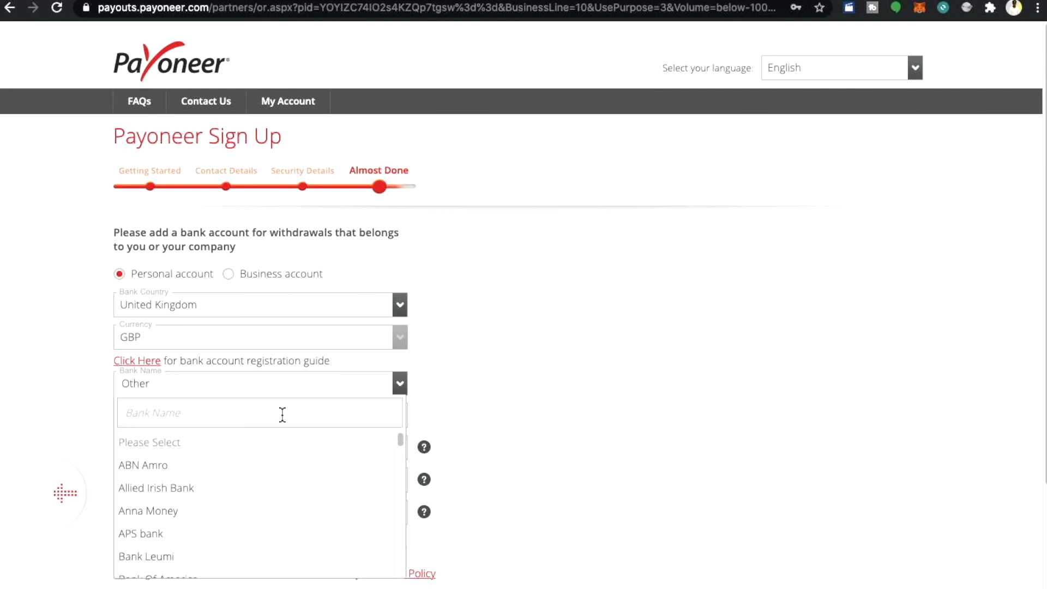
pyautogui.write('oth')
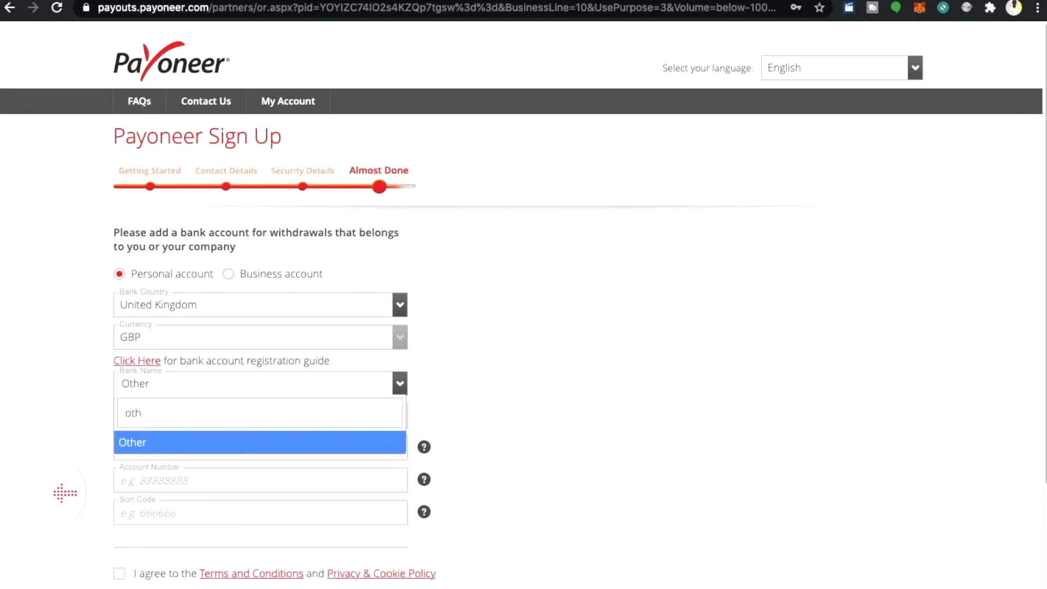
pyautogui.click(175, 443)
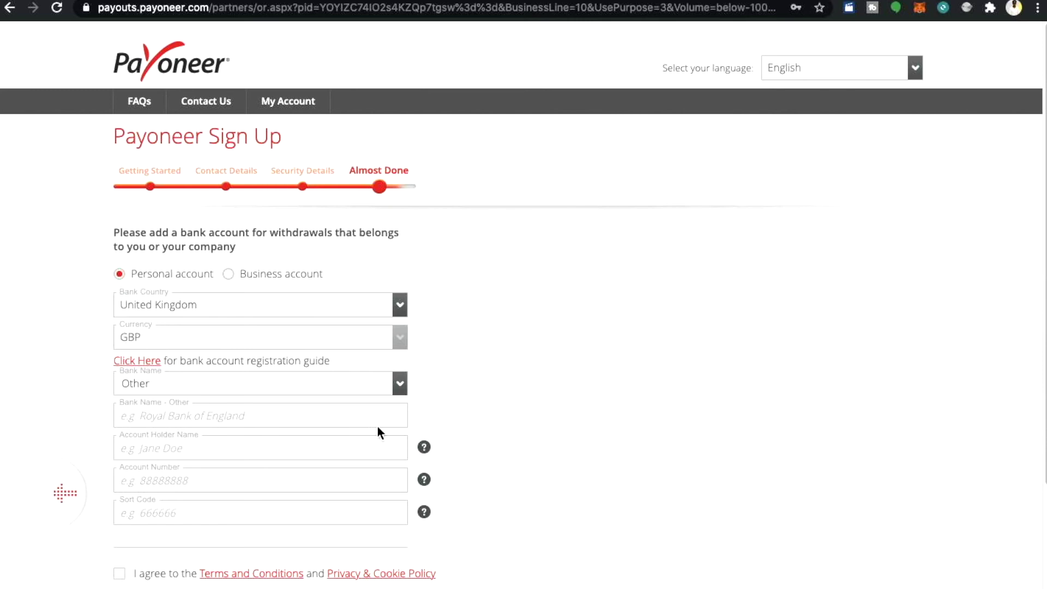
# Look through the full list of UK banks for the withdrawal account and keep Other as the bank name.
pyautogui.click(406, 383)
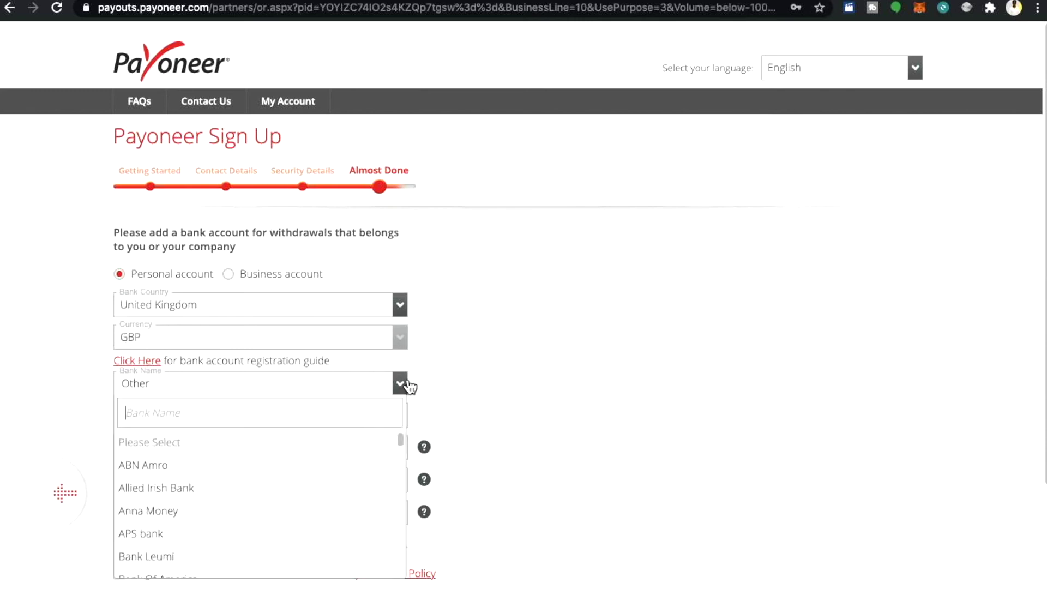
pyautogui.scroll(-4, 320, 501)
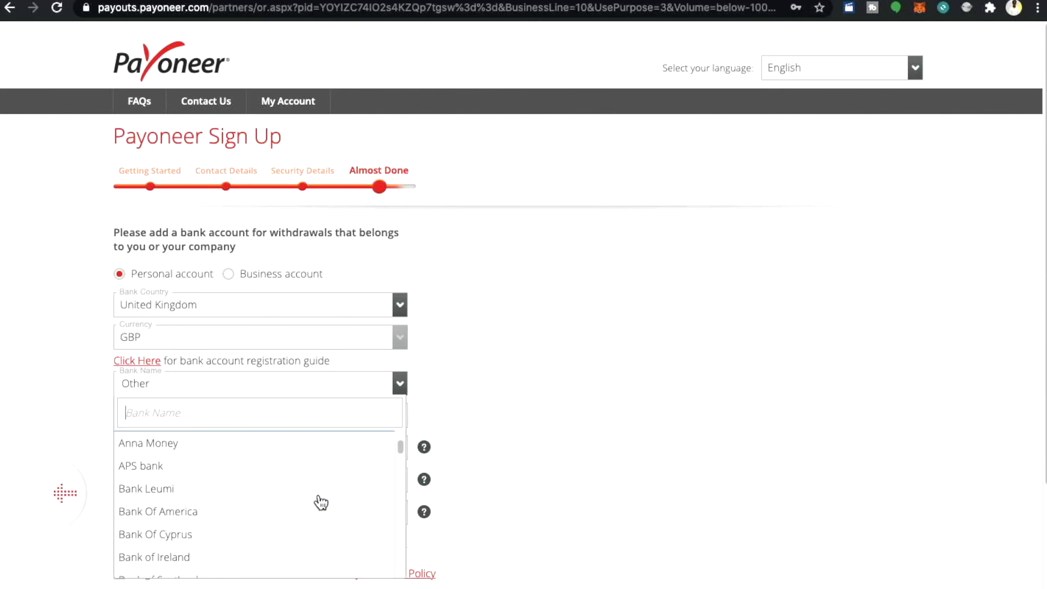
pyautogui.scroll(-3, 321, 502)
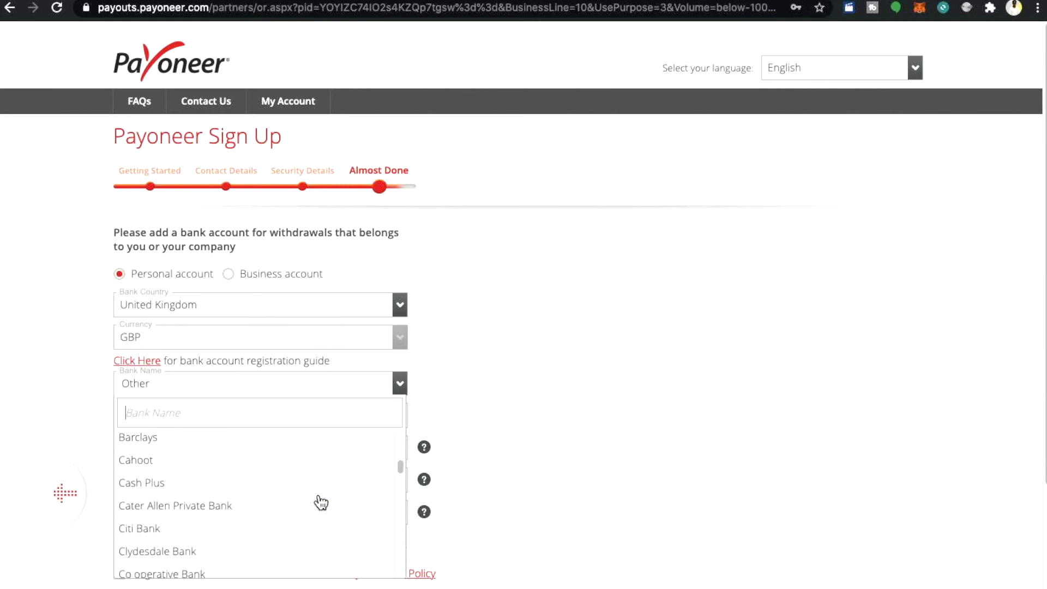
pyautogui.scroll(-5, 321, 502)
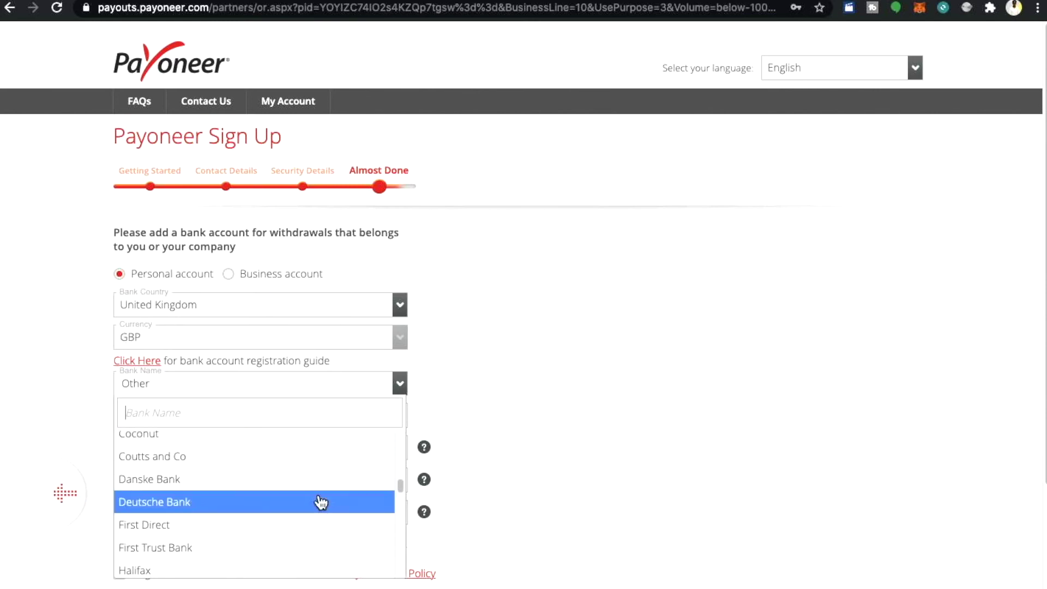
pyautogui.scroll(-3, 321, 502)
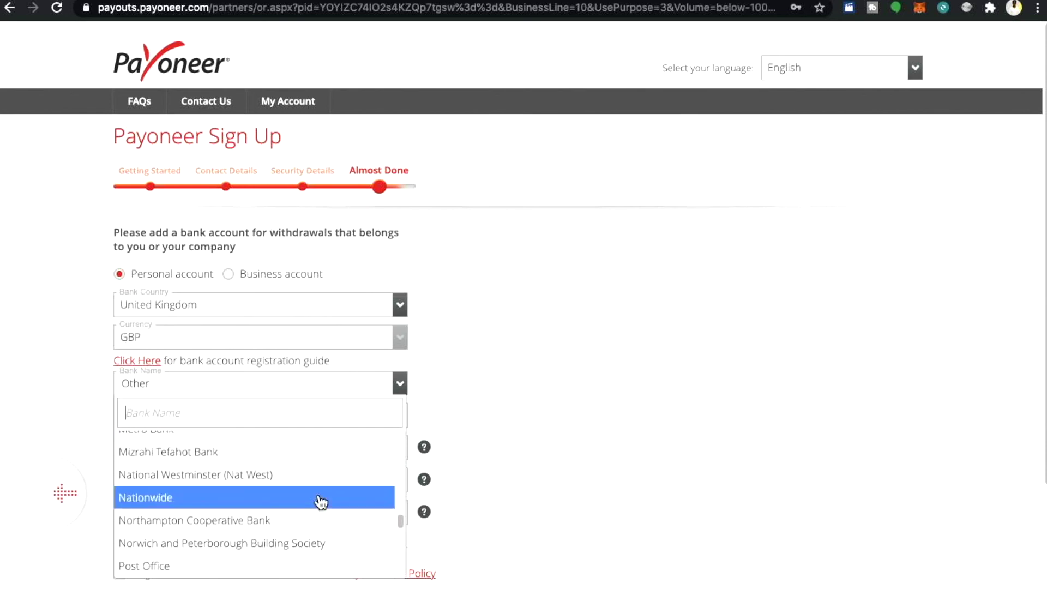
pyautogui.scroll(5, 321, 502)
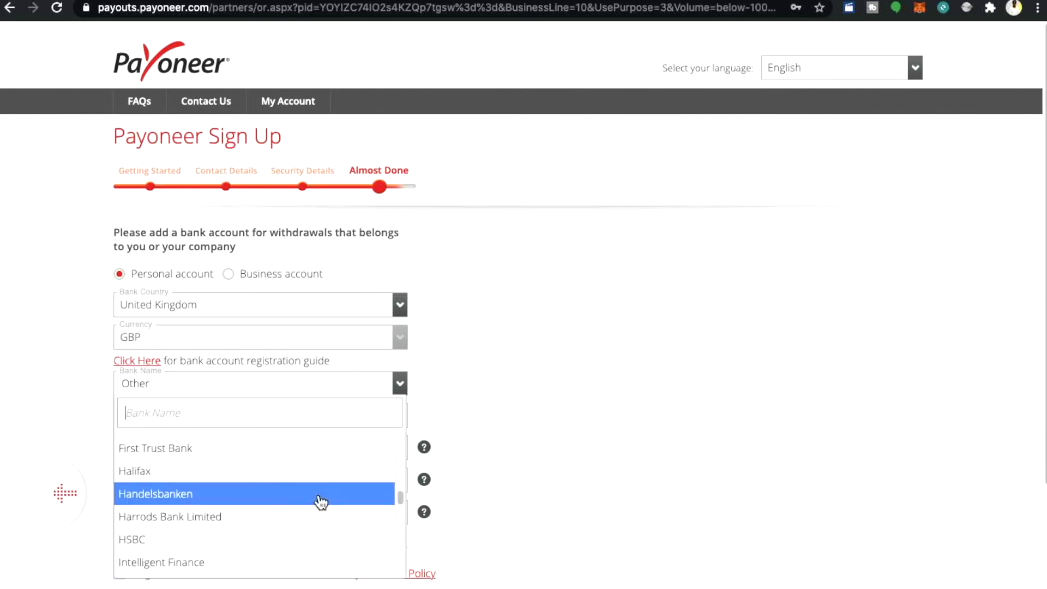
pyautogui.scroll(3, 321, 502)
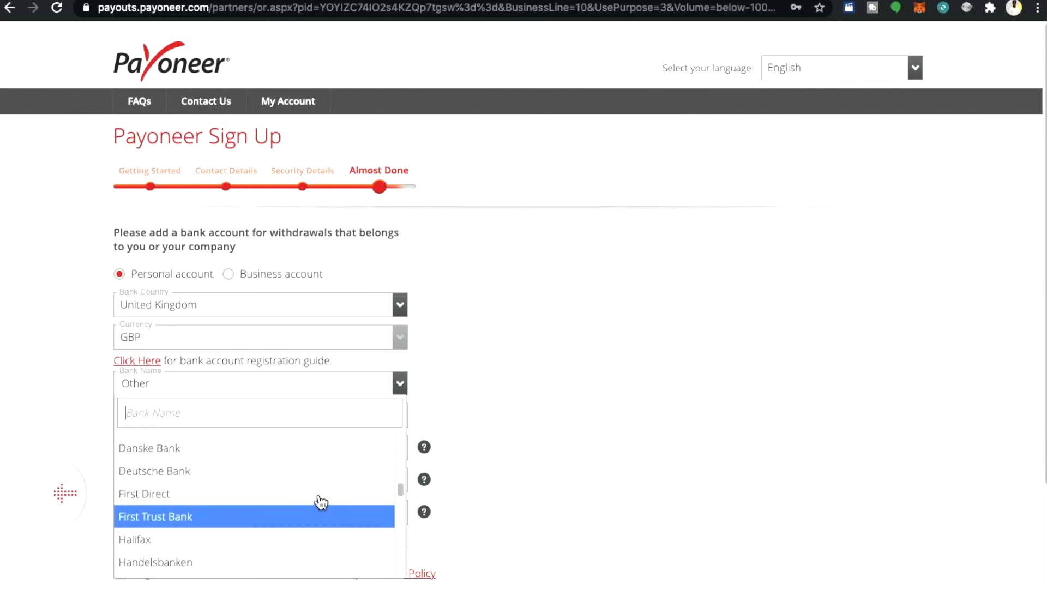
pyautogui.scroll(-4, 320, 502)
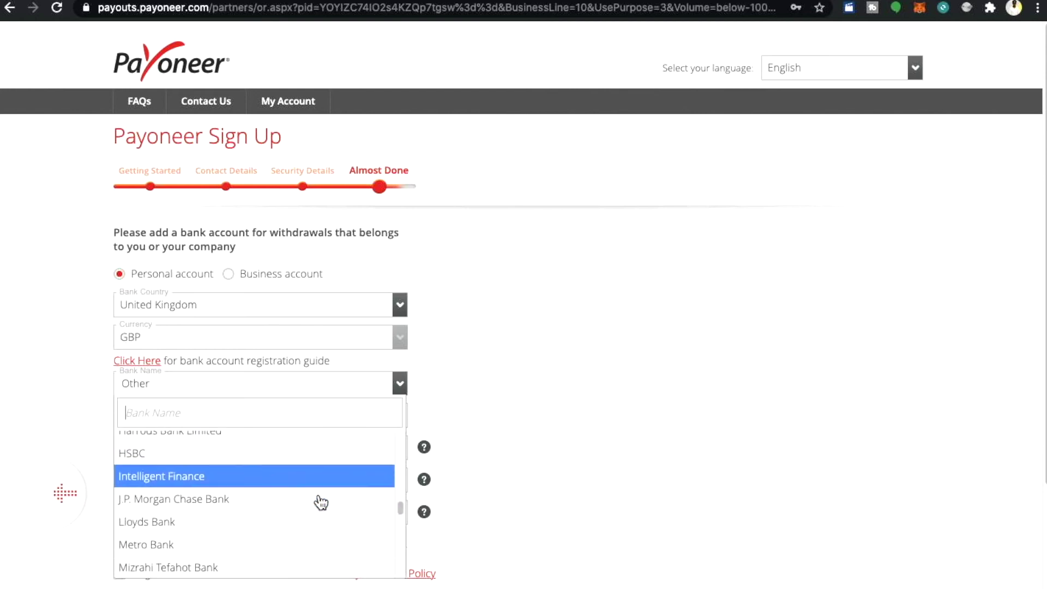
pyautogui.scroll(-6, 321, 502)
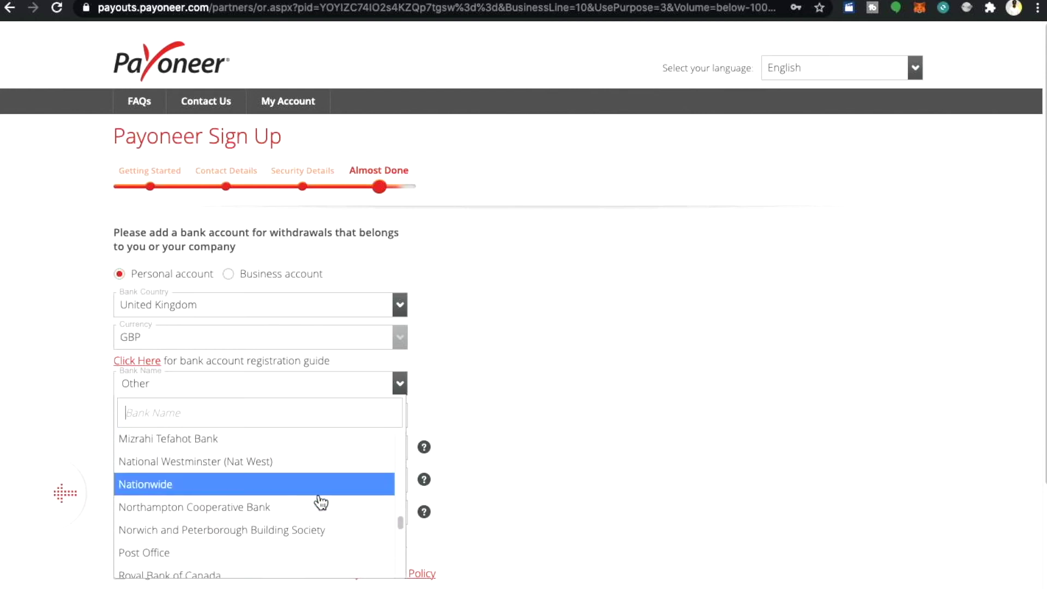
pyautogui.scroll(-4, 321, 501)
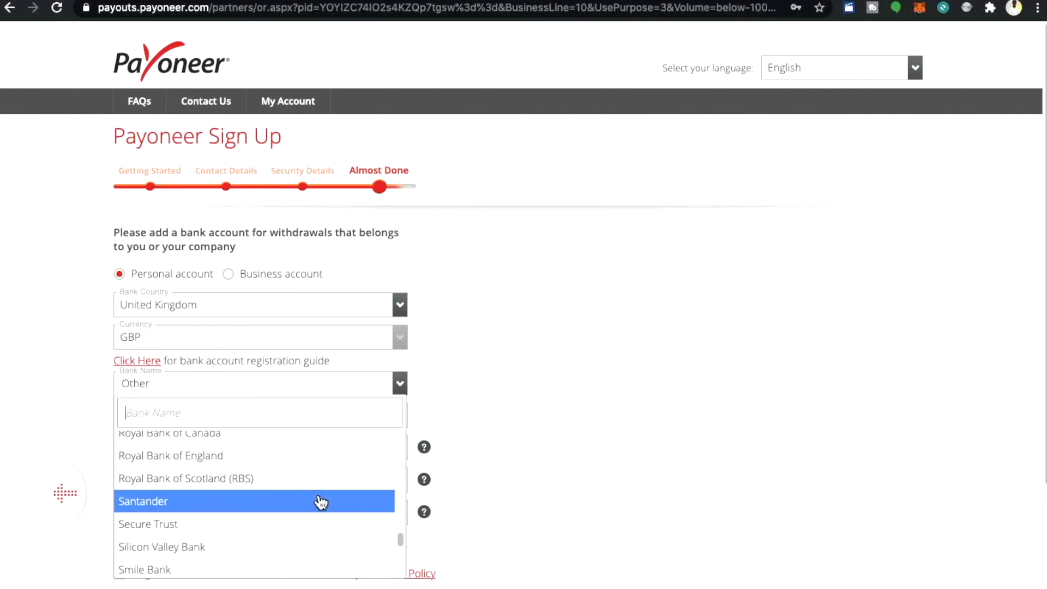
pyautogui.scroll(-5, 321, 502)
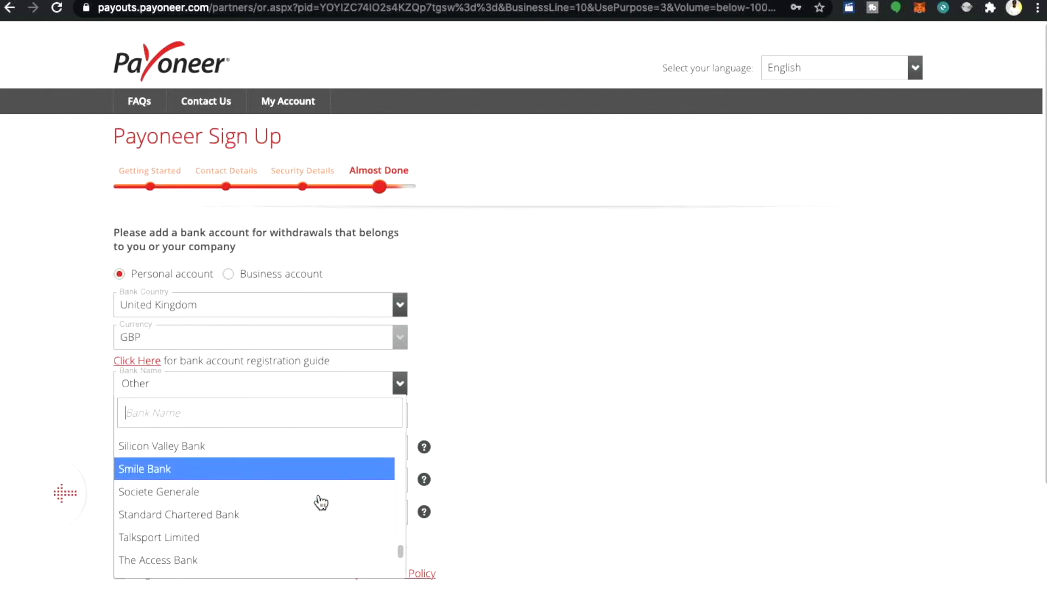
pyautogui.scroll(-1, 321, 502)
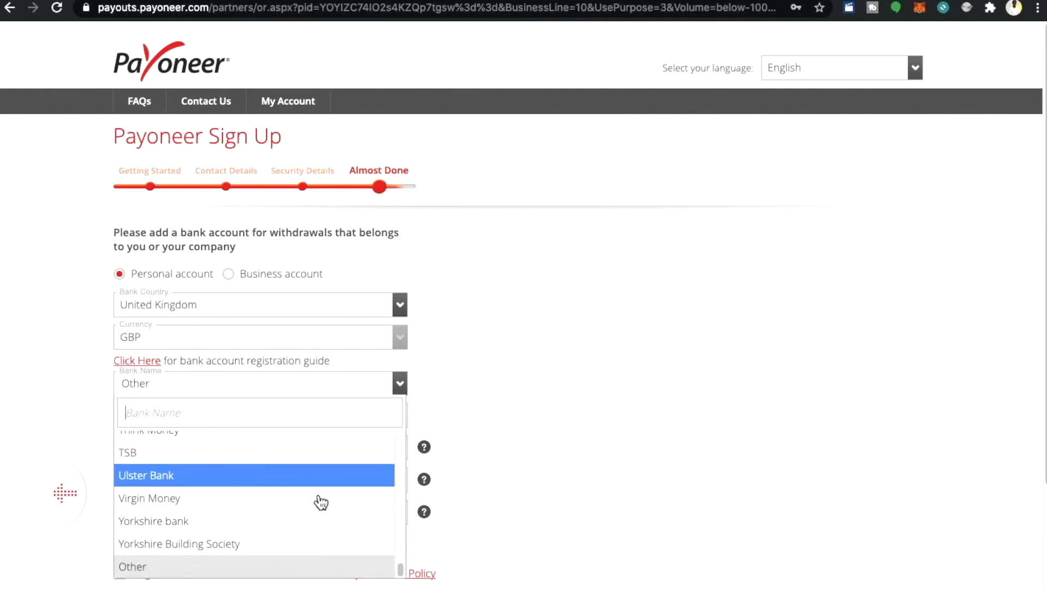
pyautogui.click(233, 570)
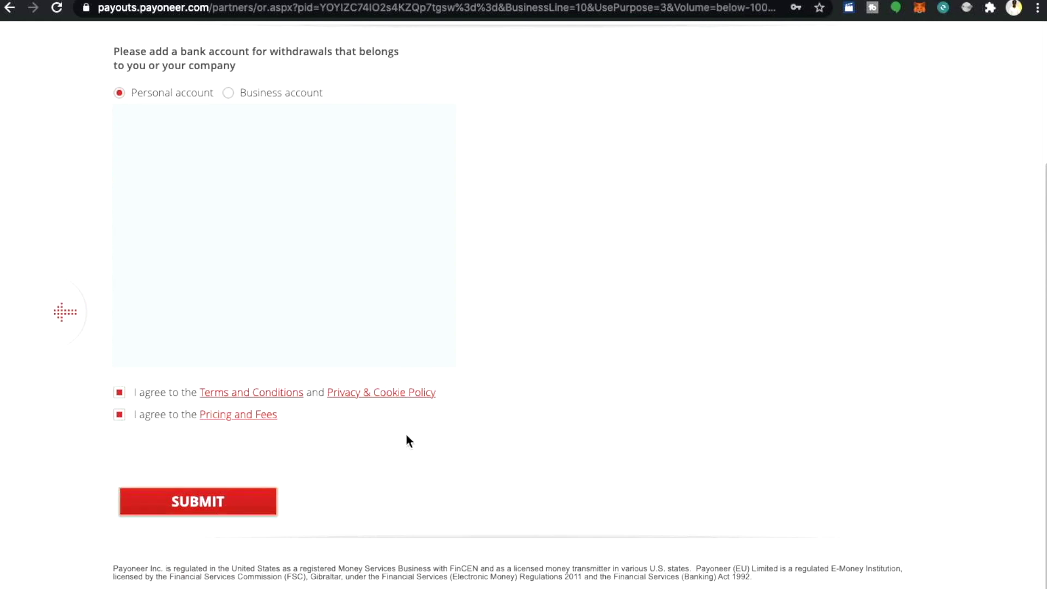
# Submit the completed sign-up application and read through the application process stages.
pyautogui.click(215, 506)
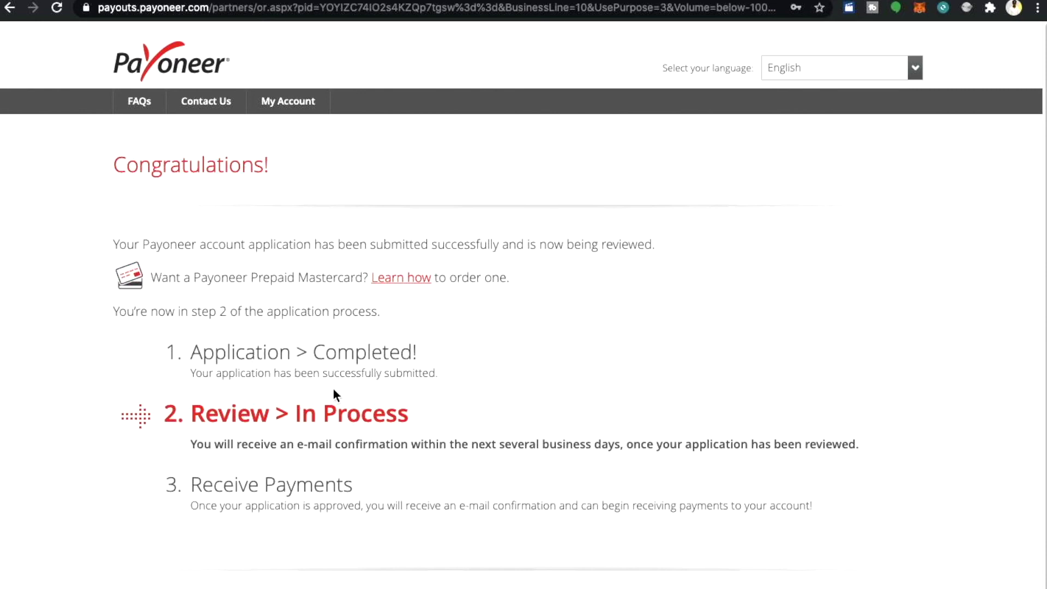
pyautogui.scroll(-1, 332, 389)
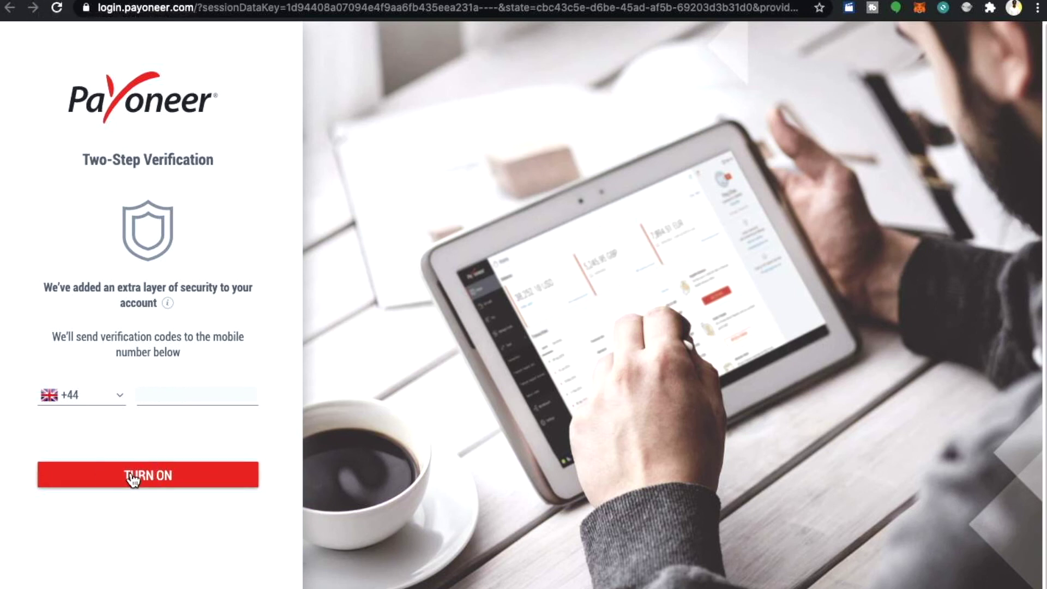
# Turn on two-step verification for the UK mobile number by submitting the verification code, and acknowledge the recovery code.
pyautogui.click(131, 477)
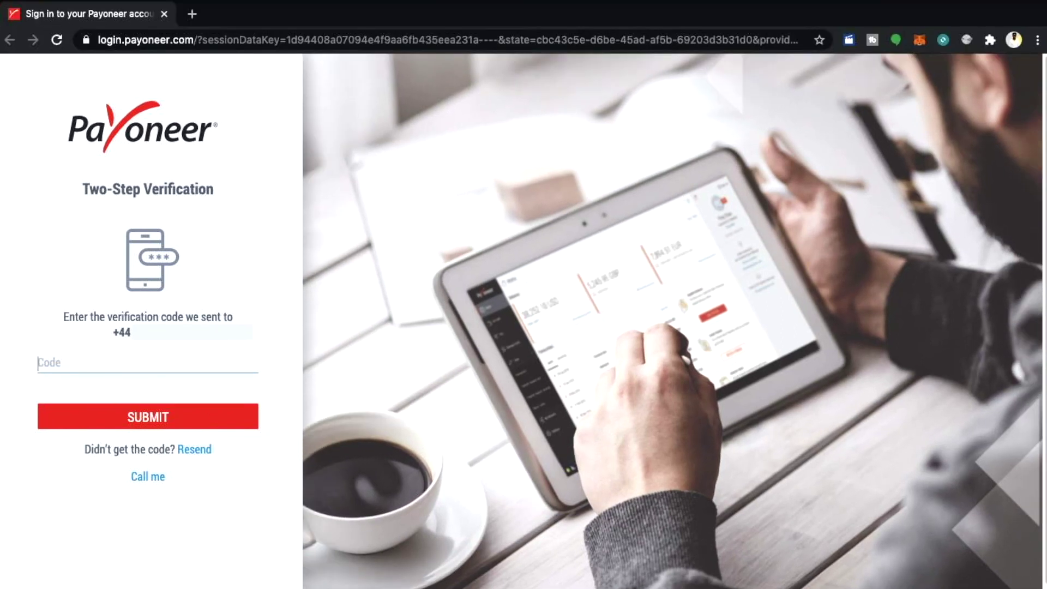
pyautogui.click(662, 1)
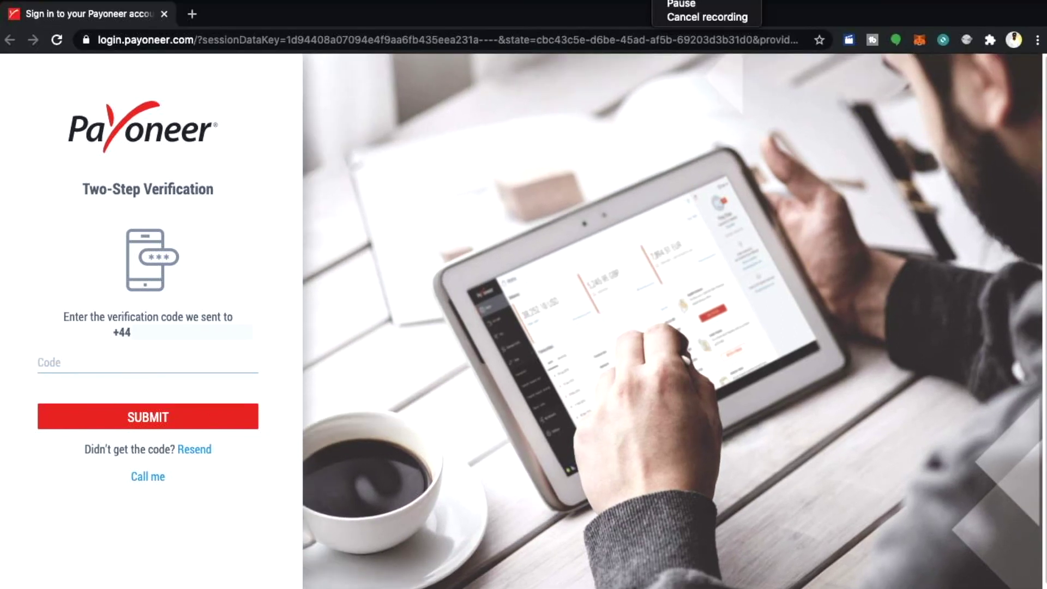
pyautogui.click(678, 3)
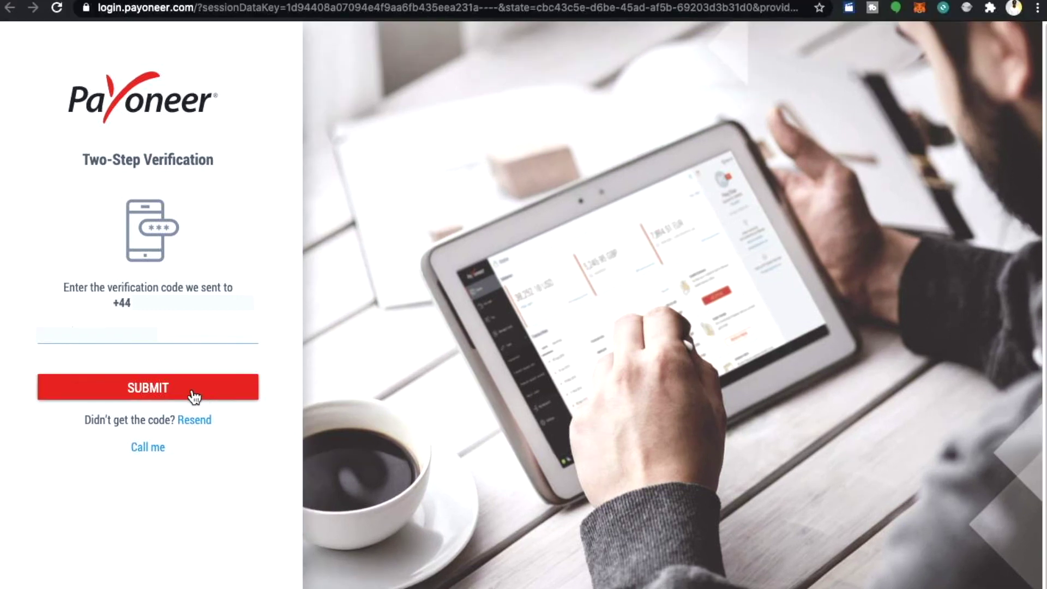
pyautogui.click(194, 397)
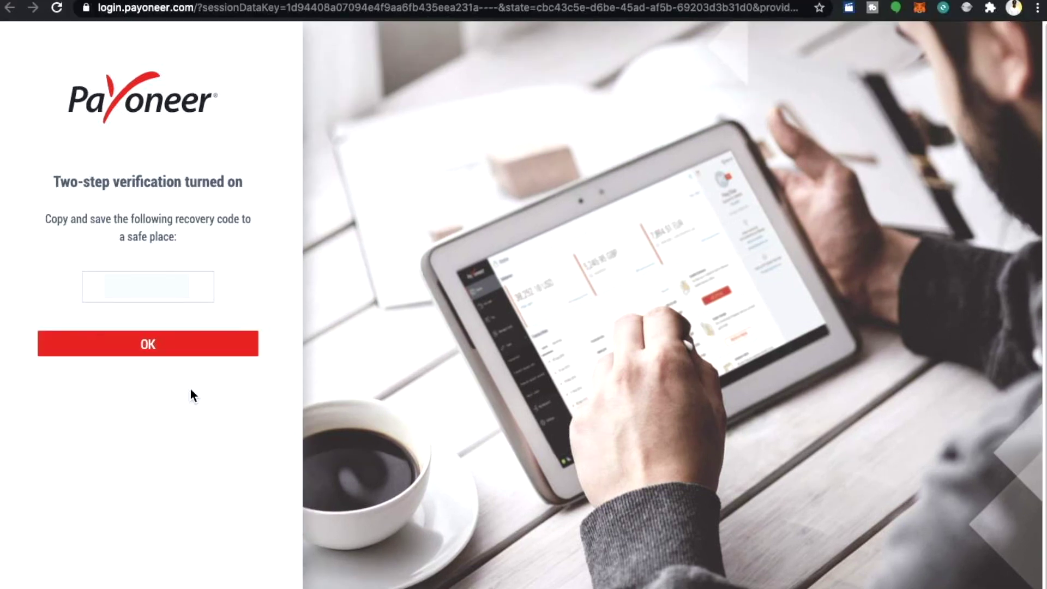
pyautogui.click(191, 286)
pyautogui.click(214, 350)
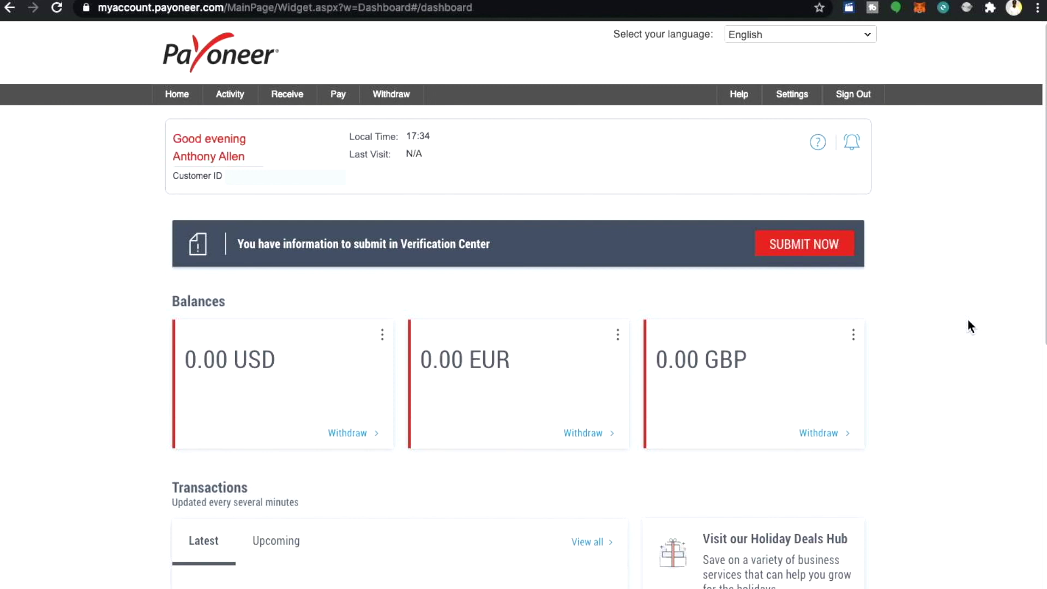
# Examine the account dashboard, including the currency balances, the transactions section and the deals, payment and mobile app offers.
pyautogui.scroll(-3, 970, 323)
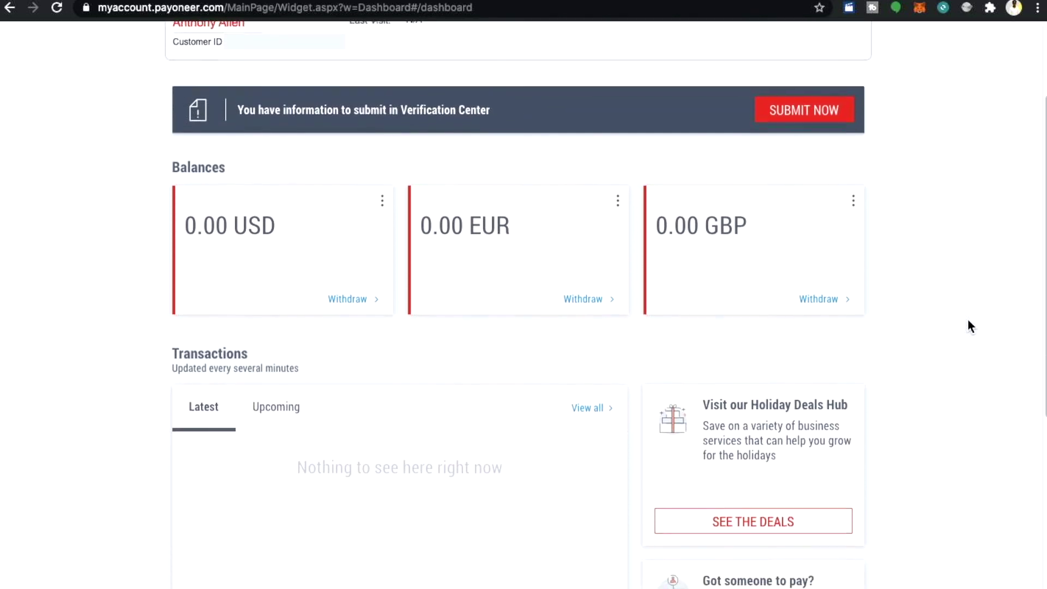
pyautogui.scroll(-5, 969, 322)
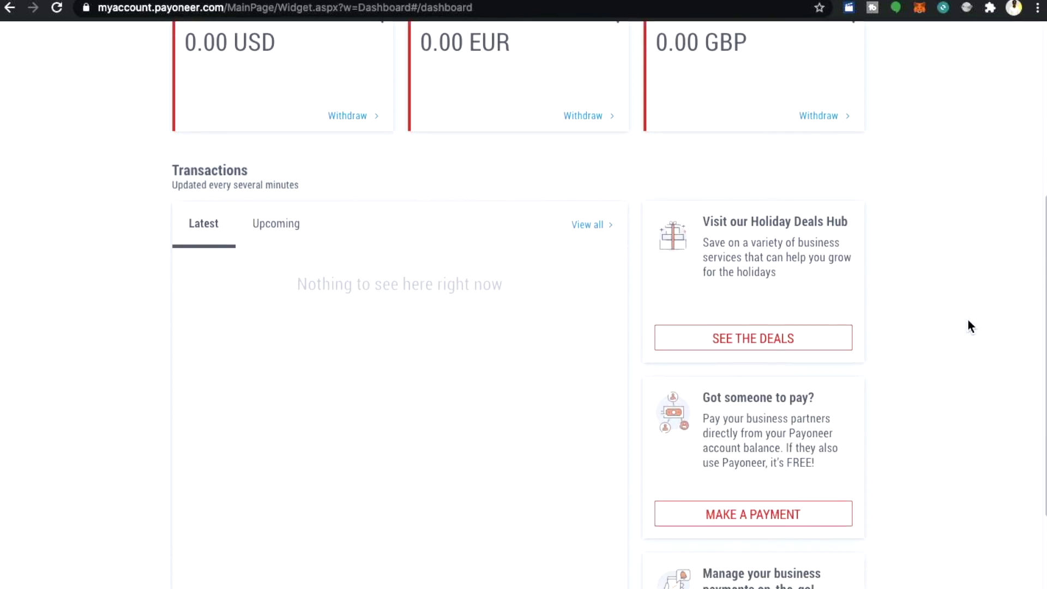
pyautogui.scroll(-1, 968, 325)
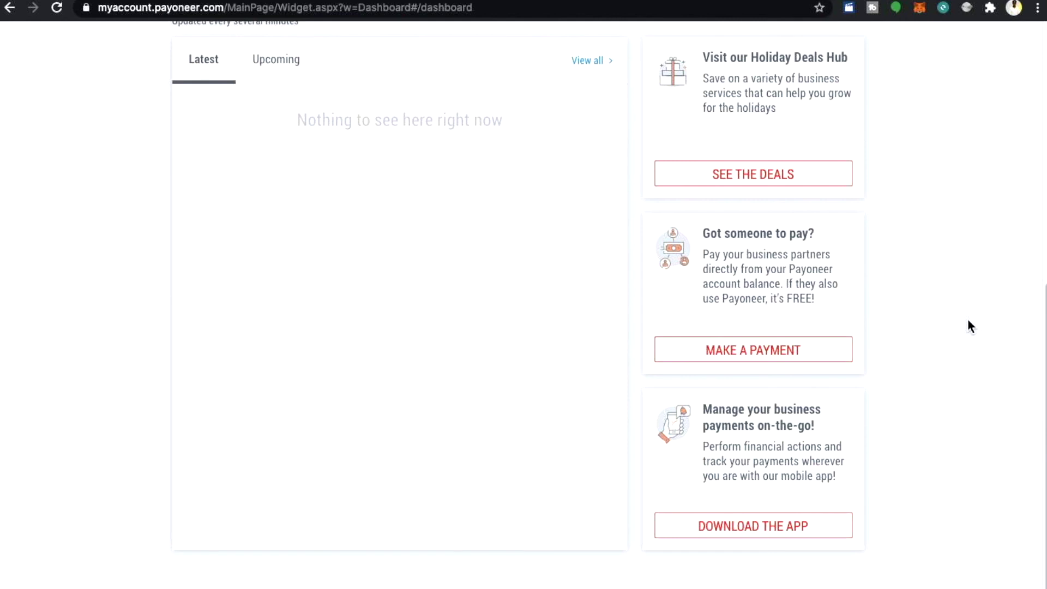
pyautogui.scroll(-1, 968, 326)
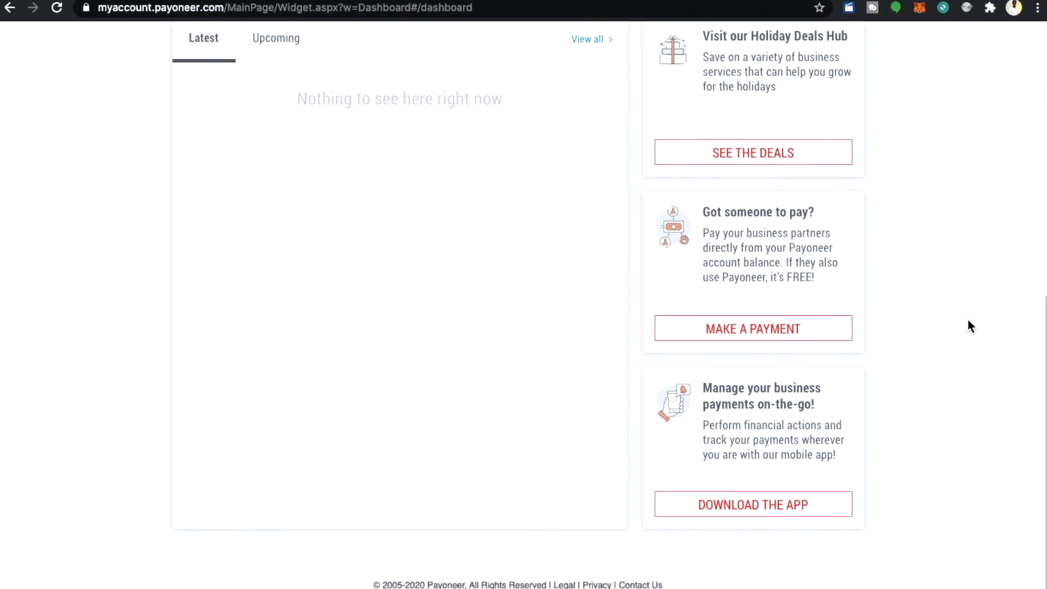
pyautogui.scroll(2, 969, 326)
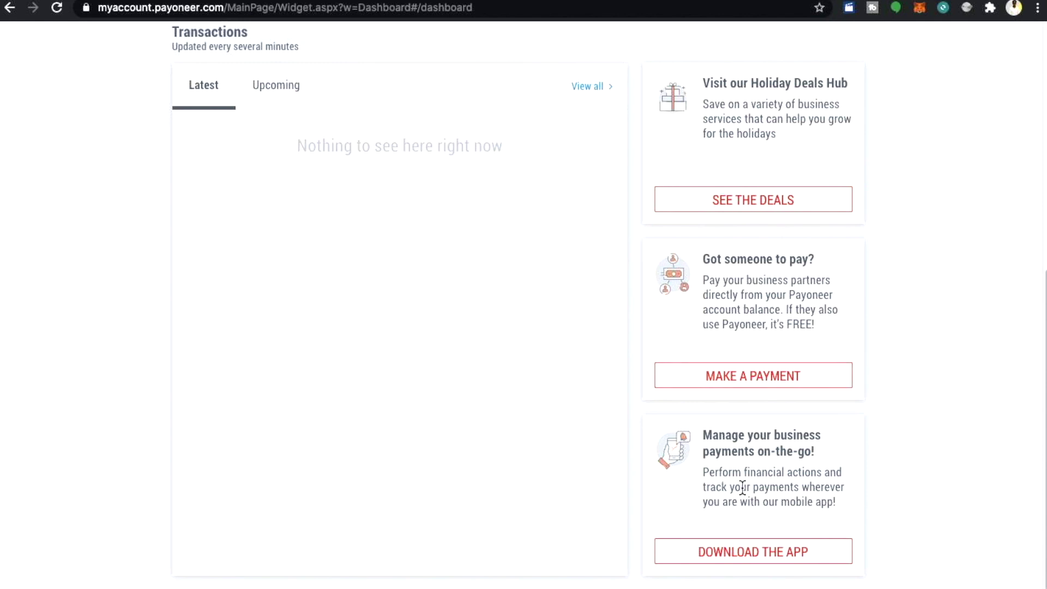
pyautogui.scroll(3, 932, 444)
pyautogui.scroll(2, 931, 446)
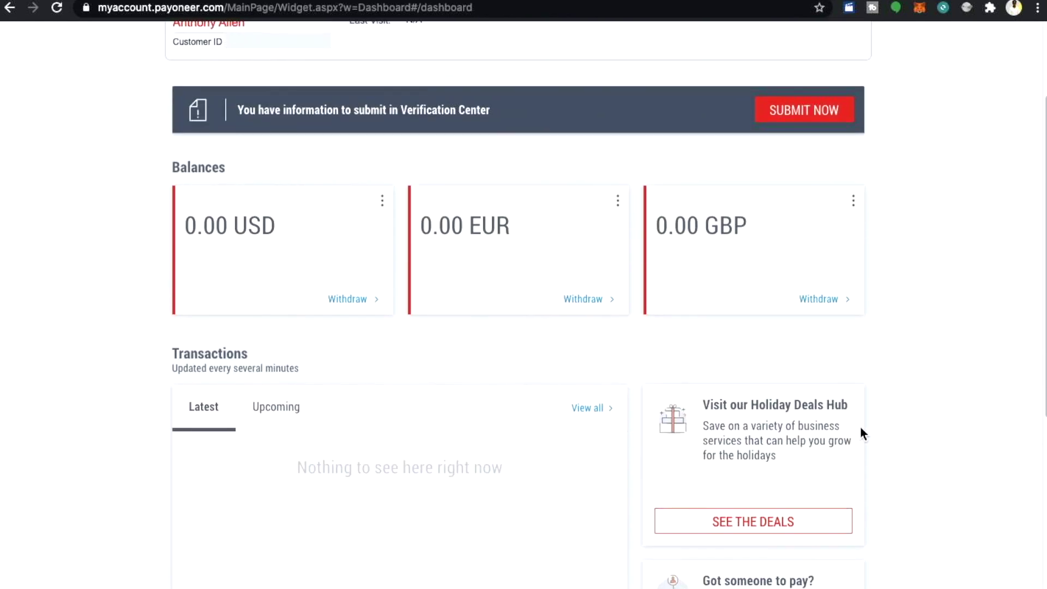
pyautogui.scroll(2, 833, 459)
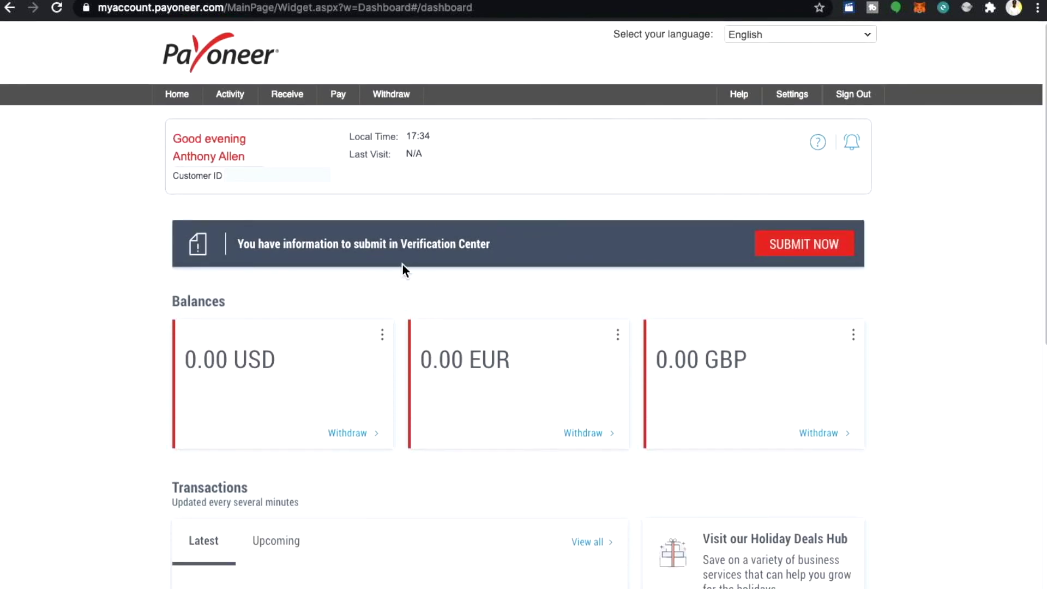
# Open the Refer a Friend page and read how the referral reward works and its conditions.
pyautogui.moveTo(285, 102)
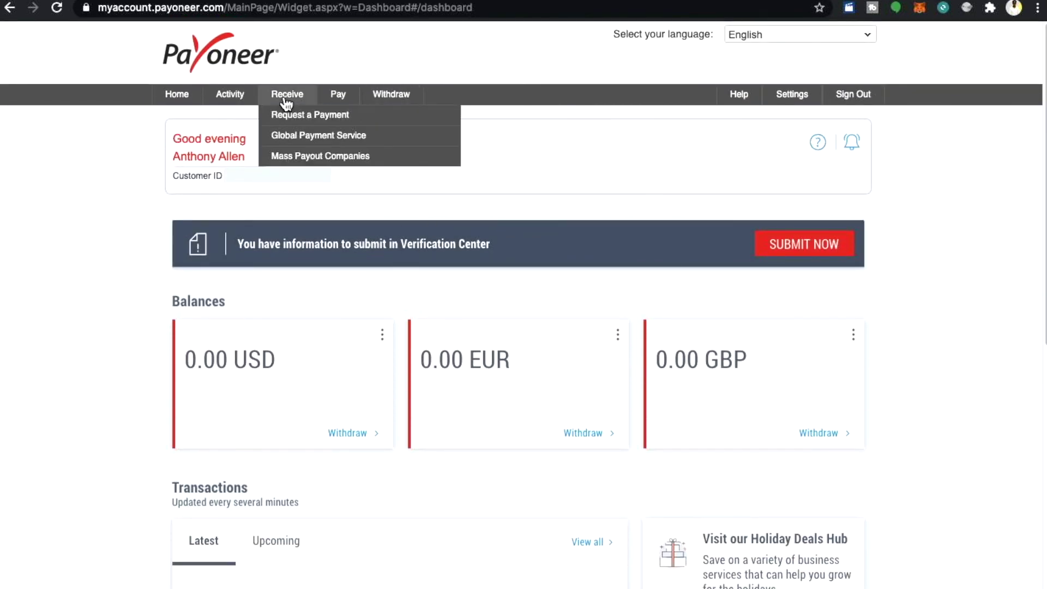
pyautogui.moveTo(345, 101)
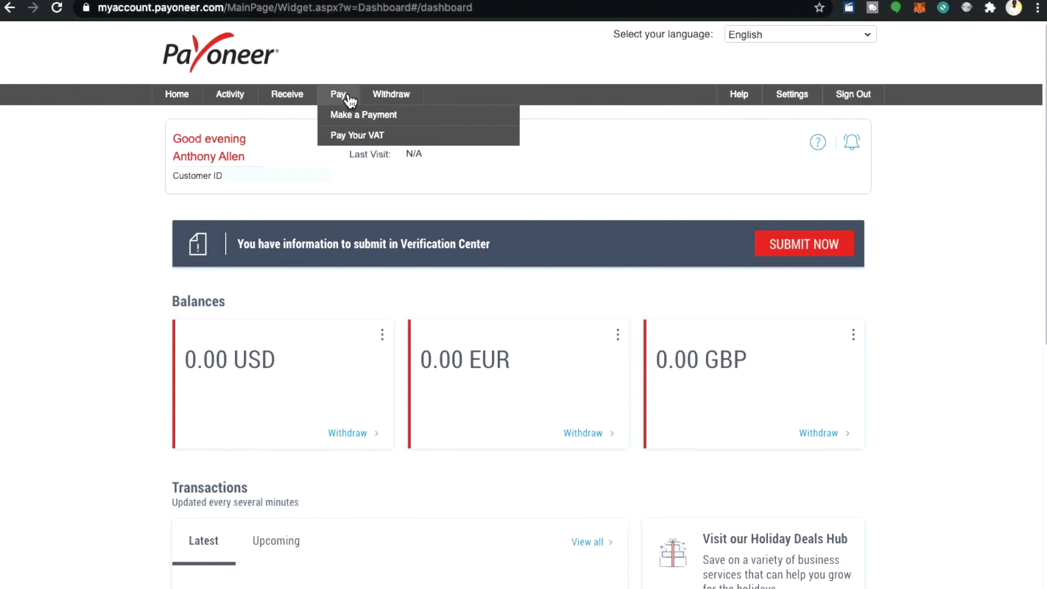
pyautogui.moveTo(387, 103)
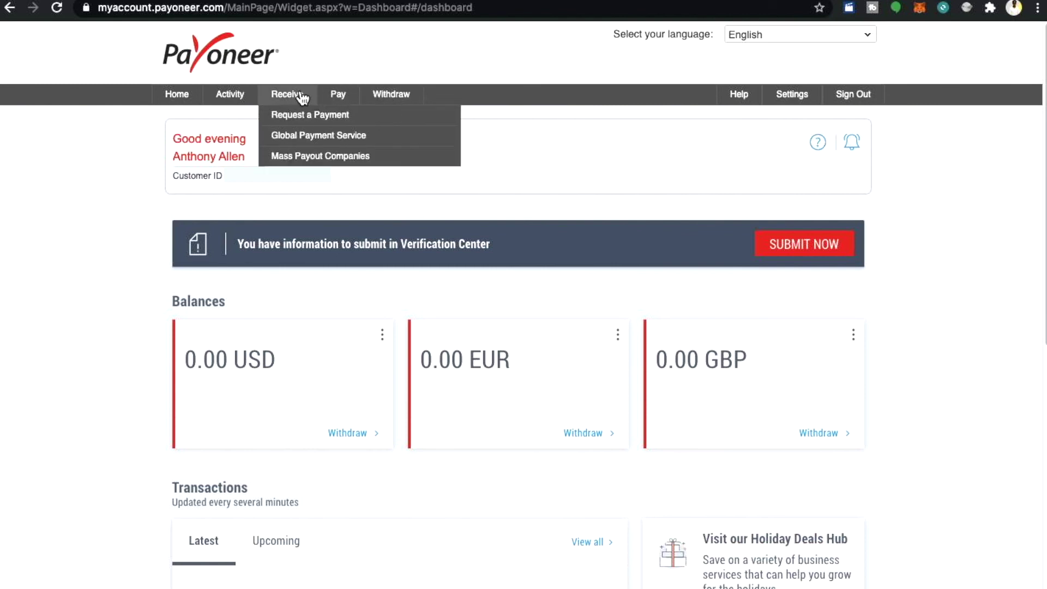
pyautogui.moveTo(231, 102)
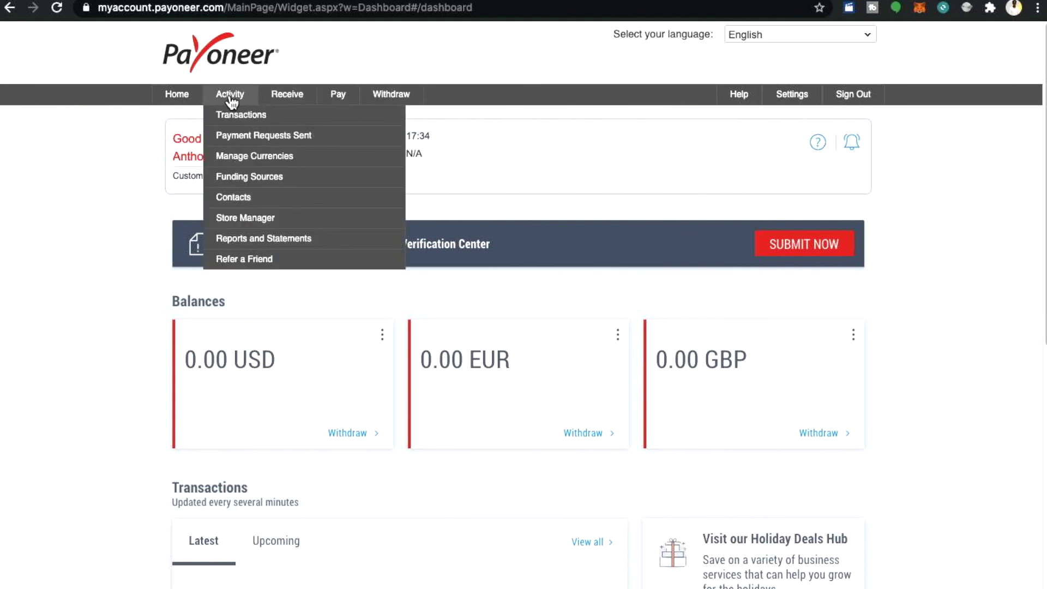
pyautogui.click(248, 267)
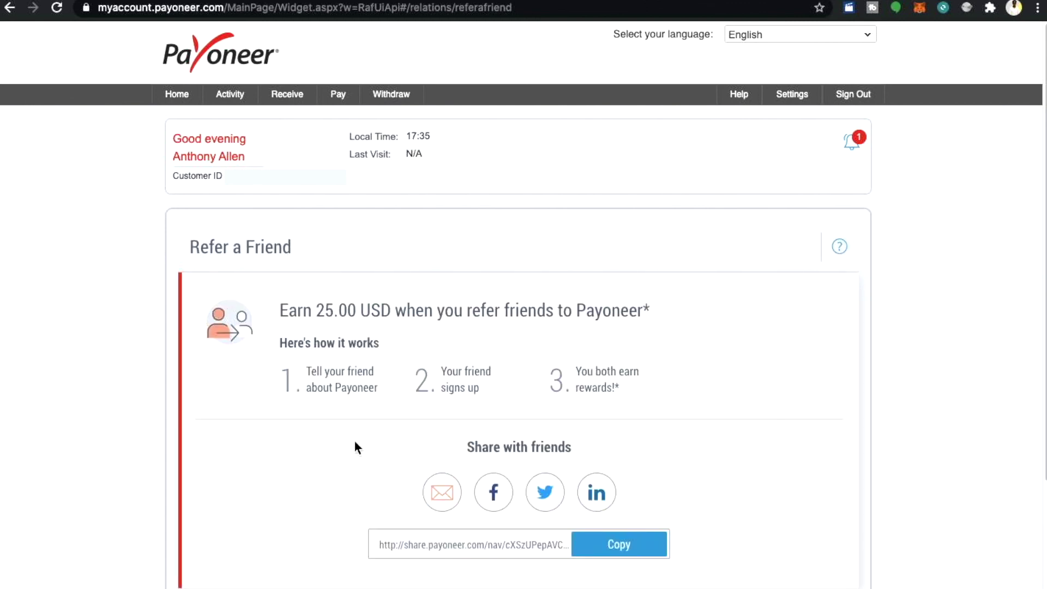
pyautogui.scroll(-2, 328, 464)
pyautogui.scroll(-1, 327, 467)
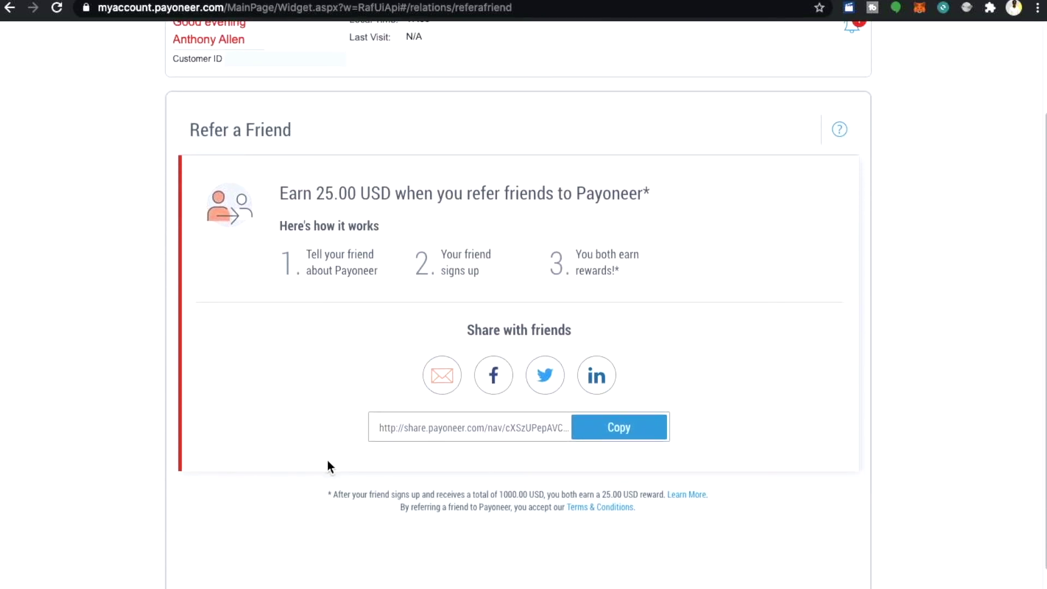
# Copy the referral link for sharing with friends and return to the account's home dashboard.
pyautogui.click(634, 437)
pyautogui.scroll(3, 713, 307)
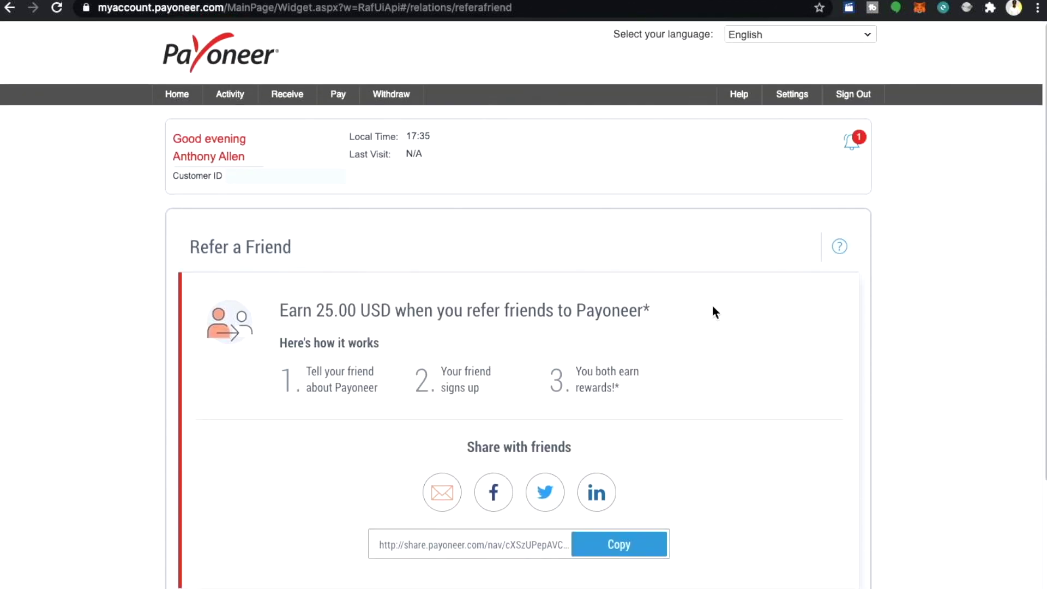
pyautogui.click(186, 101)
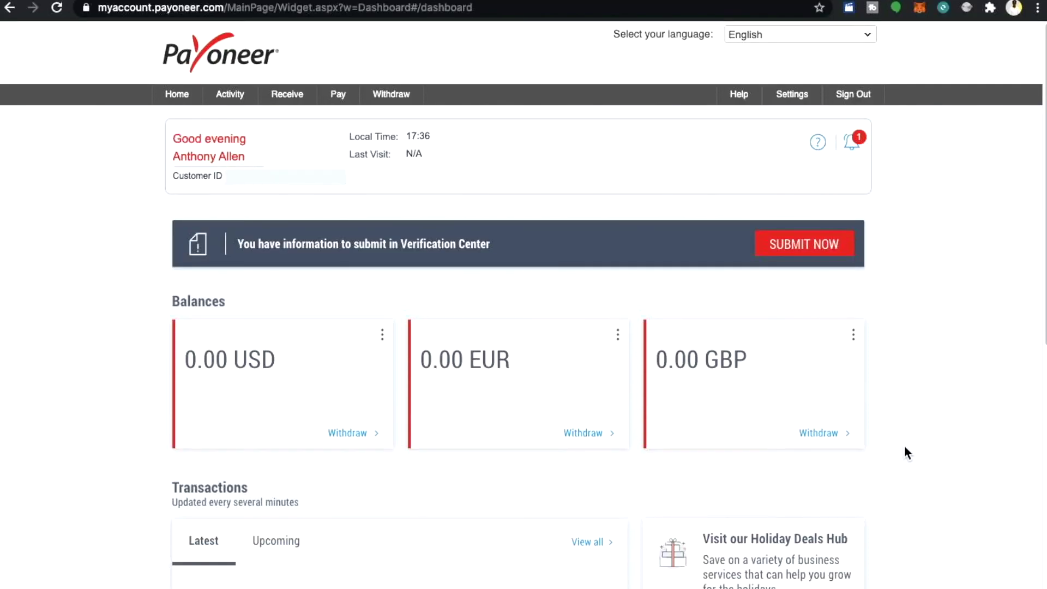
# Open the Verification Center and review the requirements listed under Account verification and Provide Business Details.
pyautogui.click(800, 252)
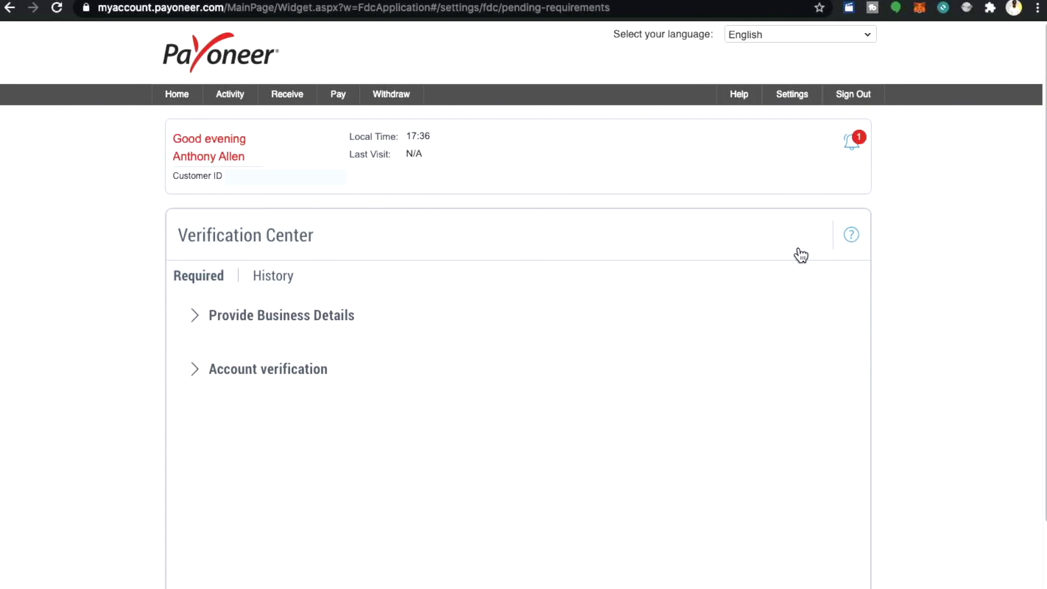
pyautogui.click(207, 375)
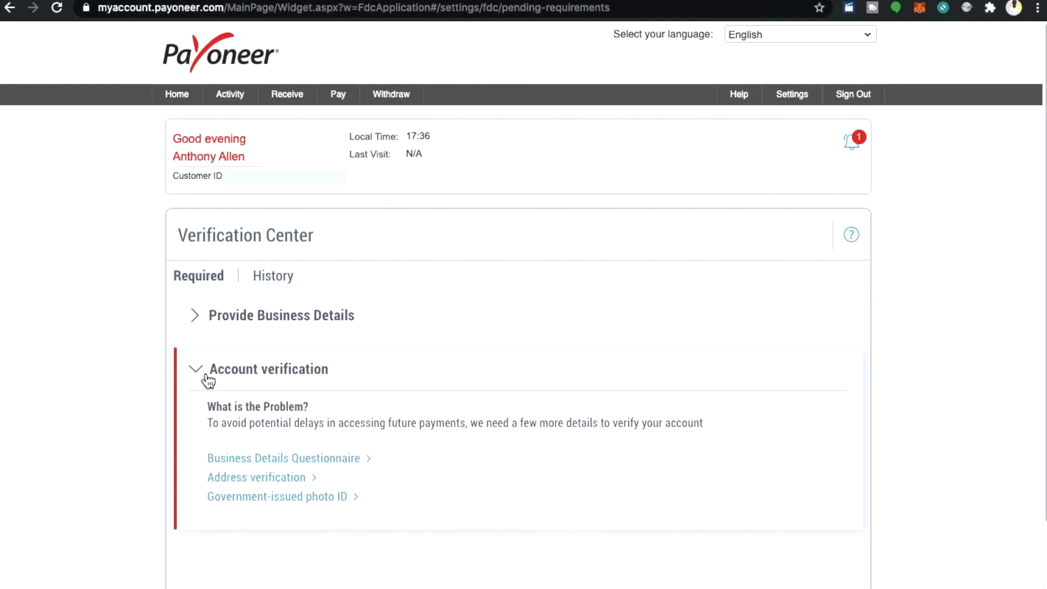
pyautogui.click(199, 321)
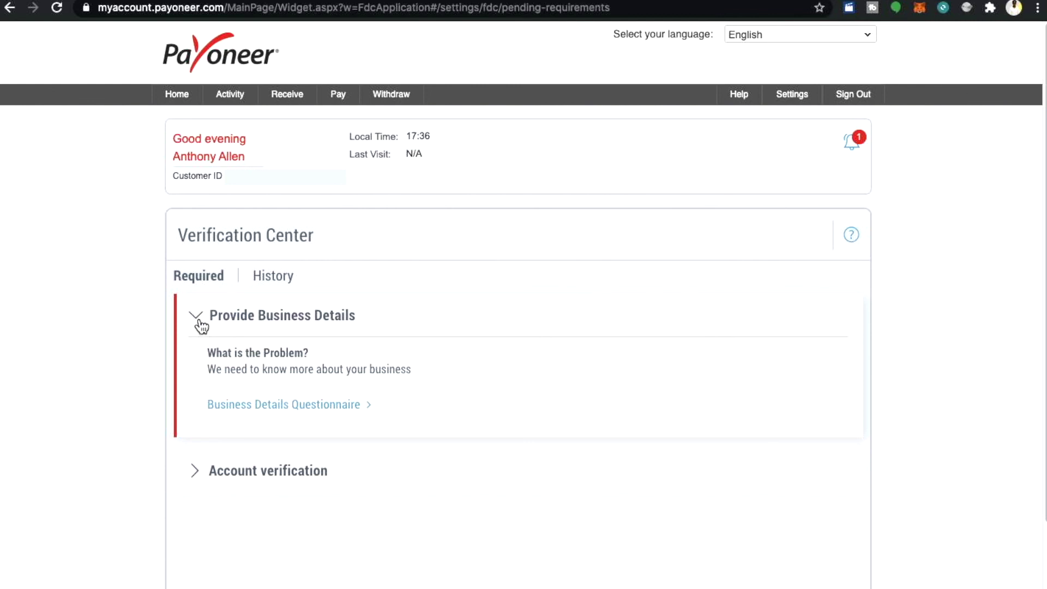
pyautogui.click(199, 322)
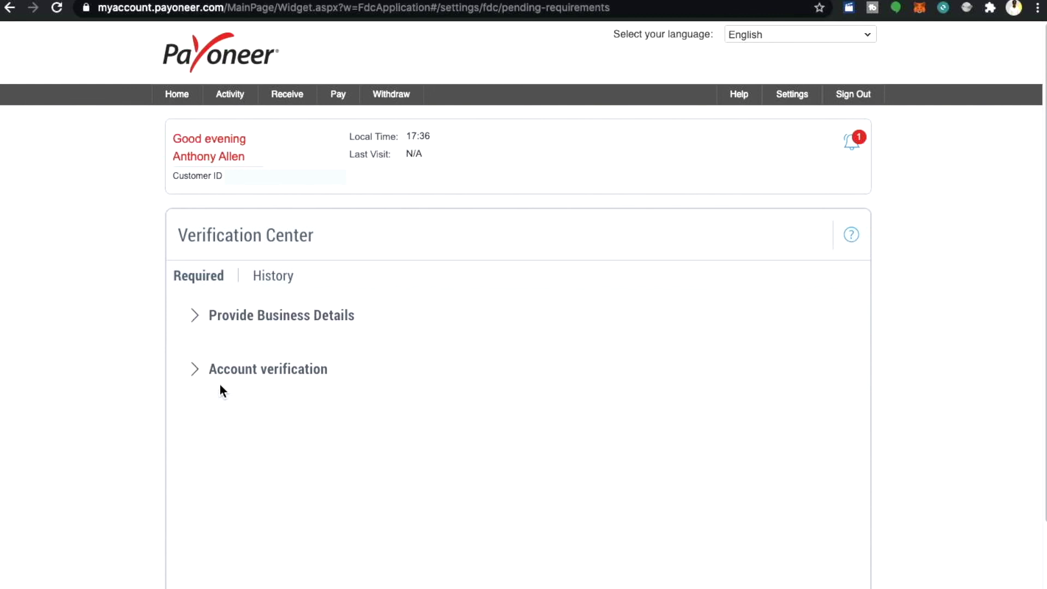
# Open the Business Details Questionnaire from the Provide Business Details requirement and look over its questions.
pyautogui.click(196, 318)
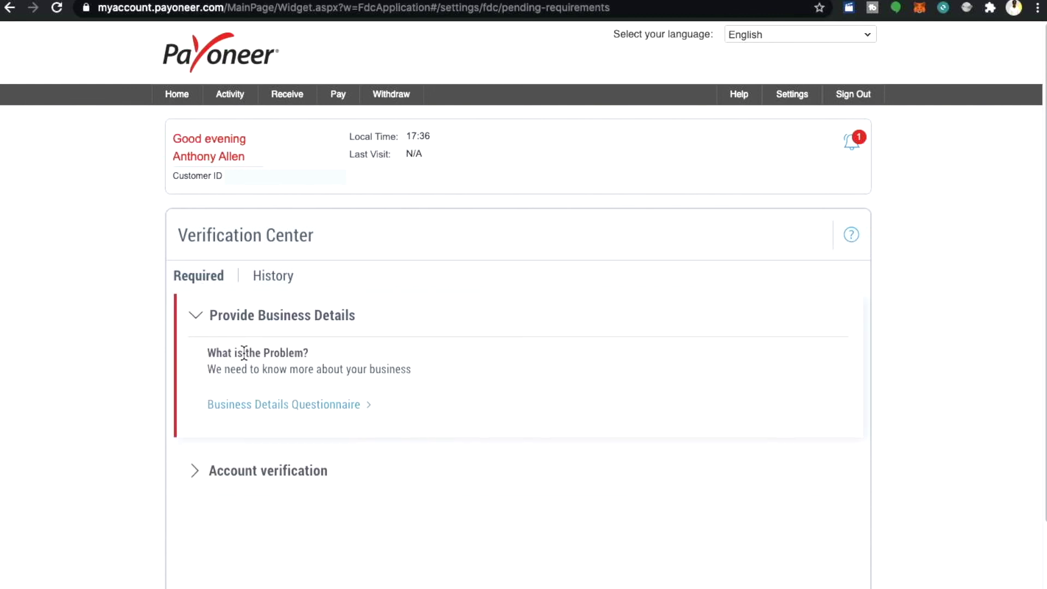
pyautogui.click(257, 410)
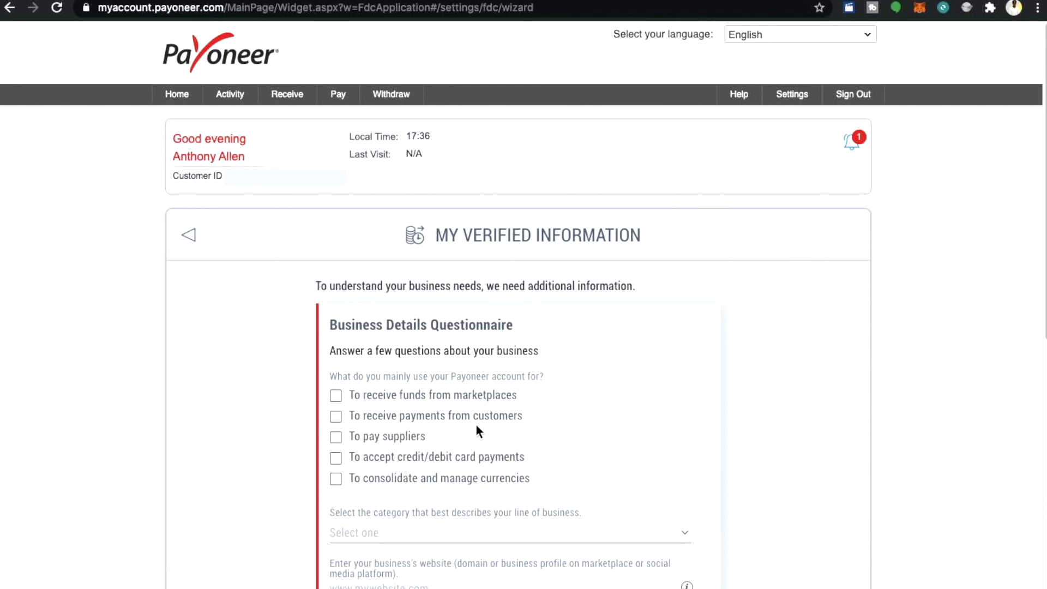
pyautogui.scroll(-3, 484, 430)
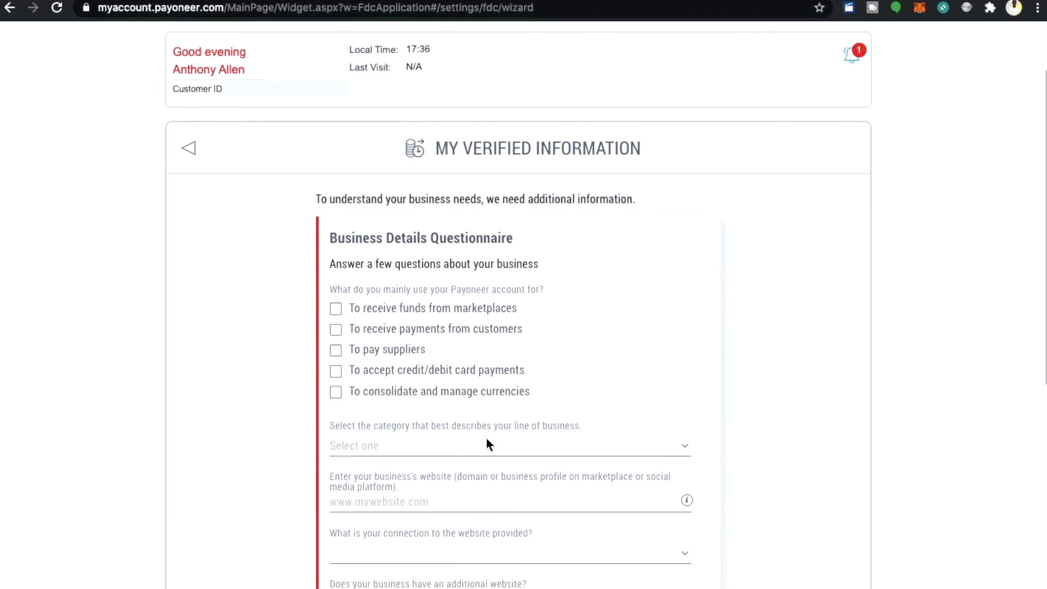
pyautogui.scroll(-3, 487, 445)
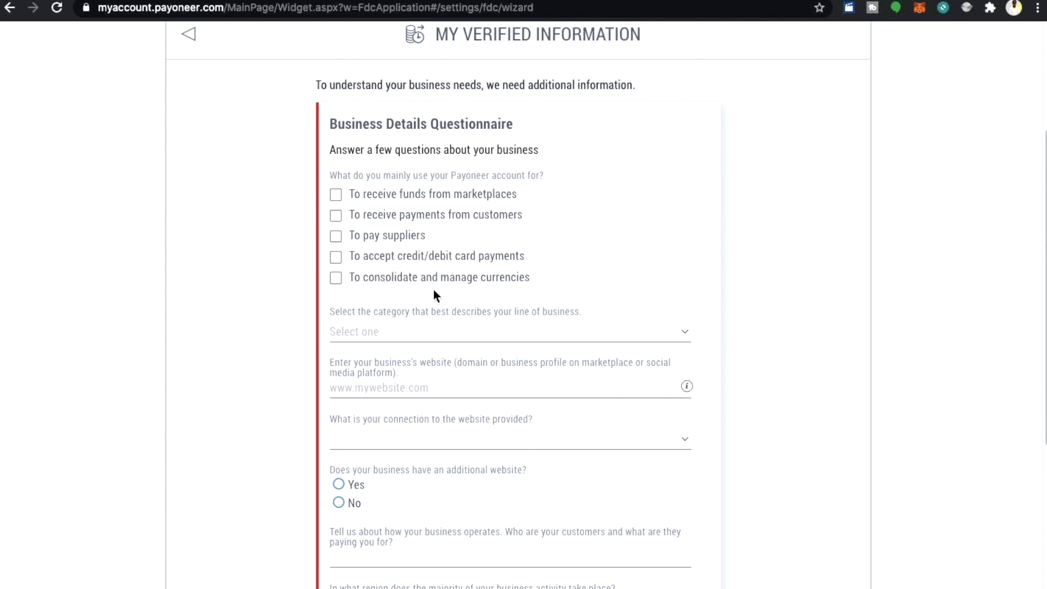
# Set the account's main use to receiving funds from marketplaces and the business category to Affiliate Marketing/Marketing Performance, and check the website field's guidance.
pyautogui.click(336, 201)
pyautogui.click(363, 348)
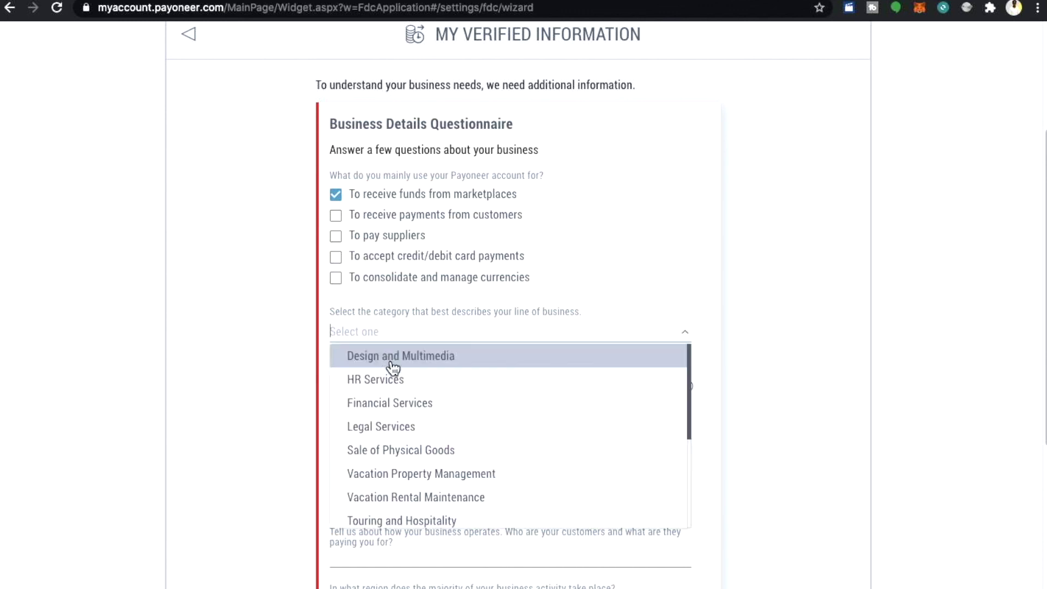
pyautogui.scroll(-3, 427, 490)
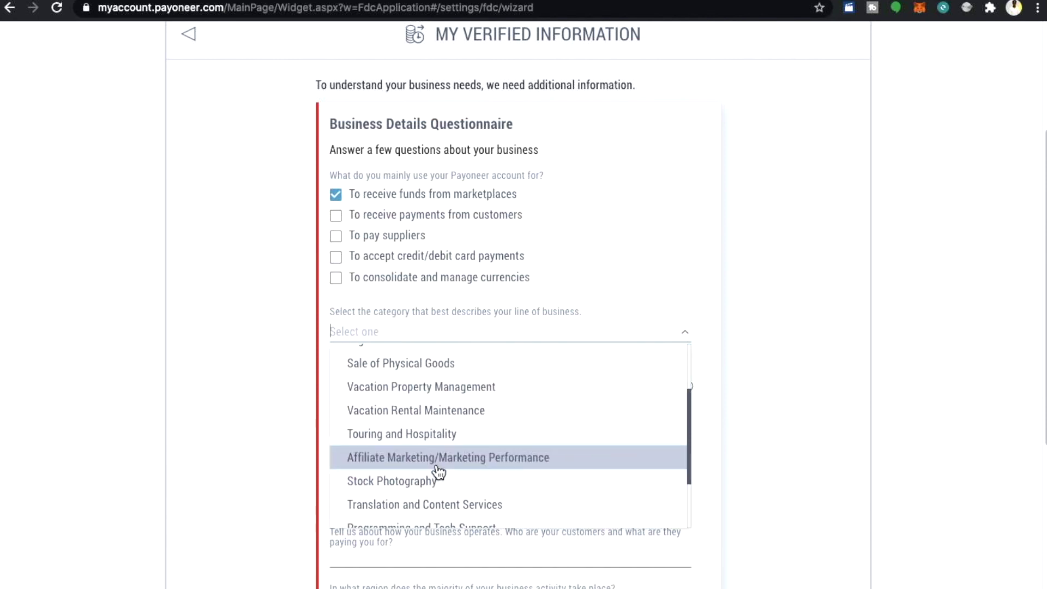
pyautogui.click(436, 464)
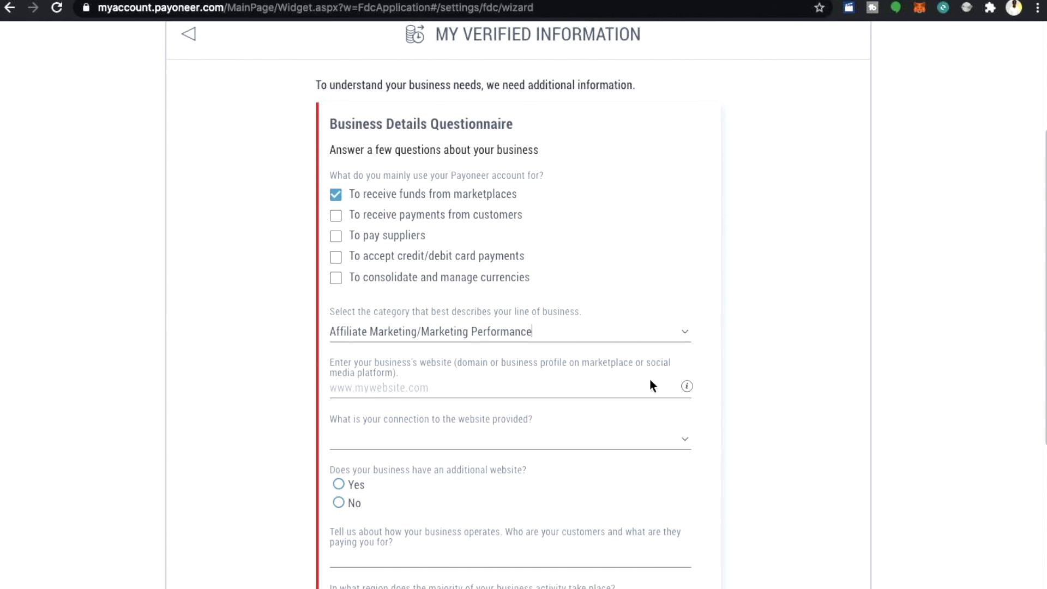
pyautogui.moveTo(687, 388)
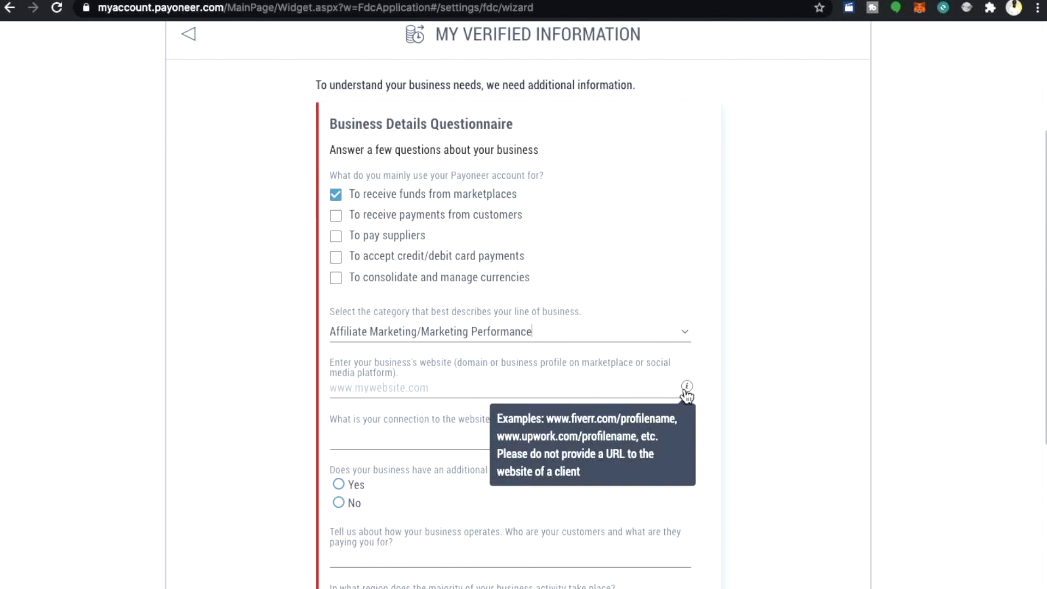